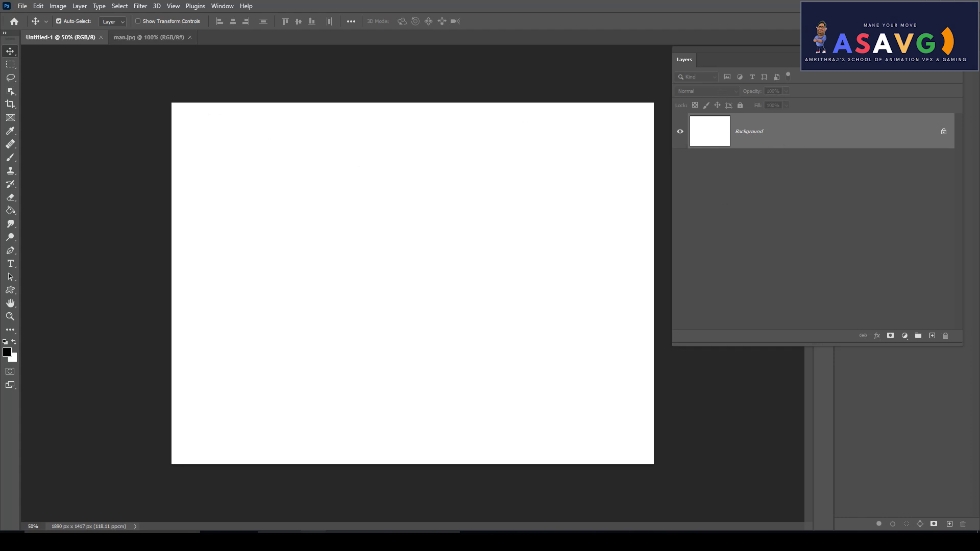
- Convert the locked background into a regular layer, then add an empty layer above it and hide the white layer
double_click(856, 143)
click(572, 162)
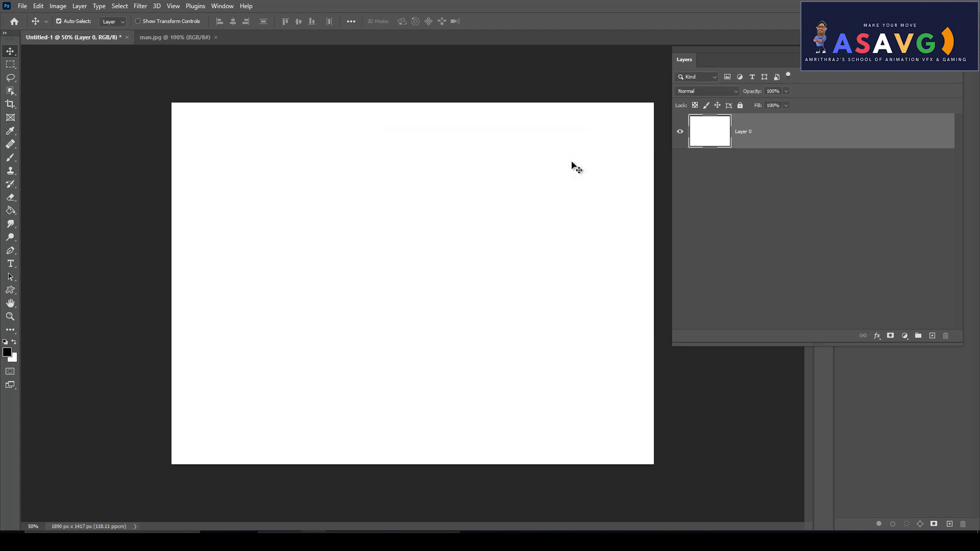
click(932, 336)
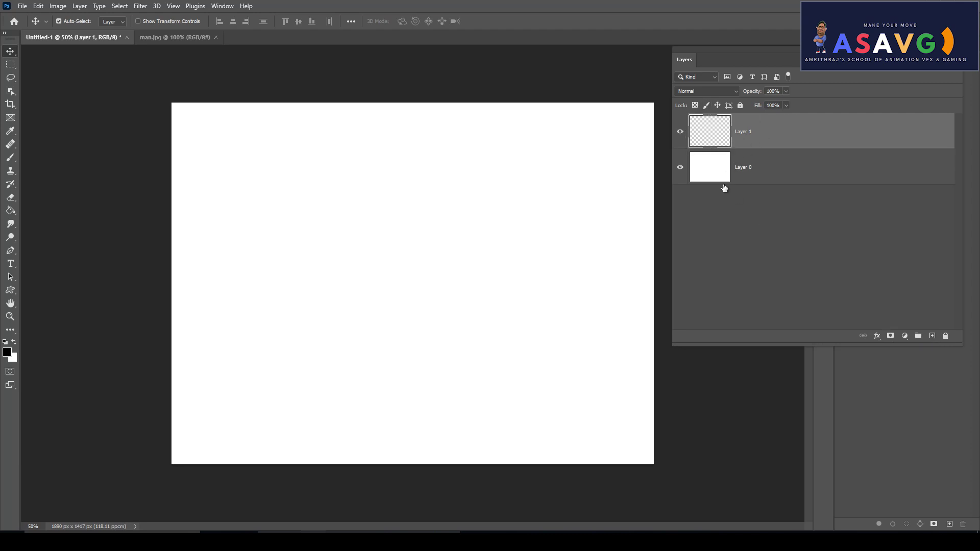
click(682, 168)
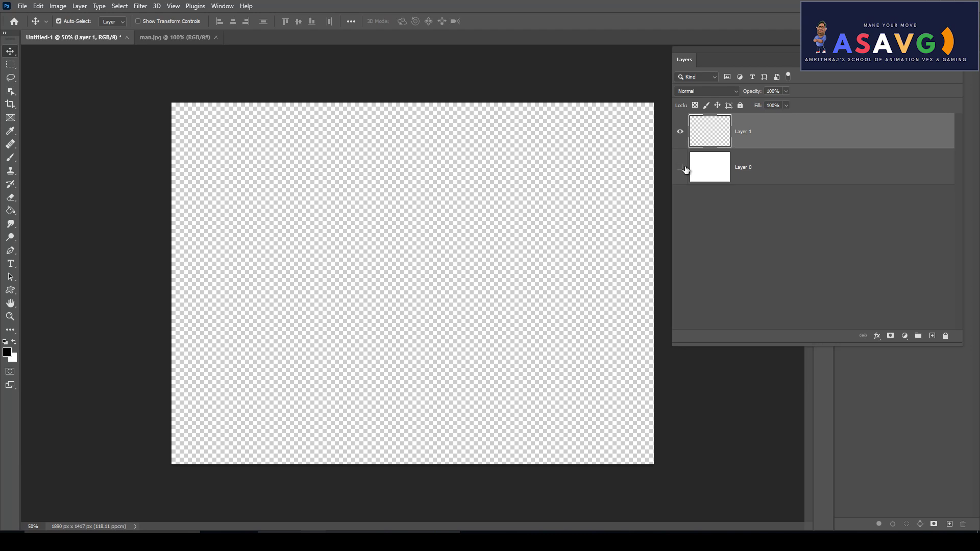
- Set up the Pen tool in Shape mode with no fill
click(13, 293)
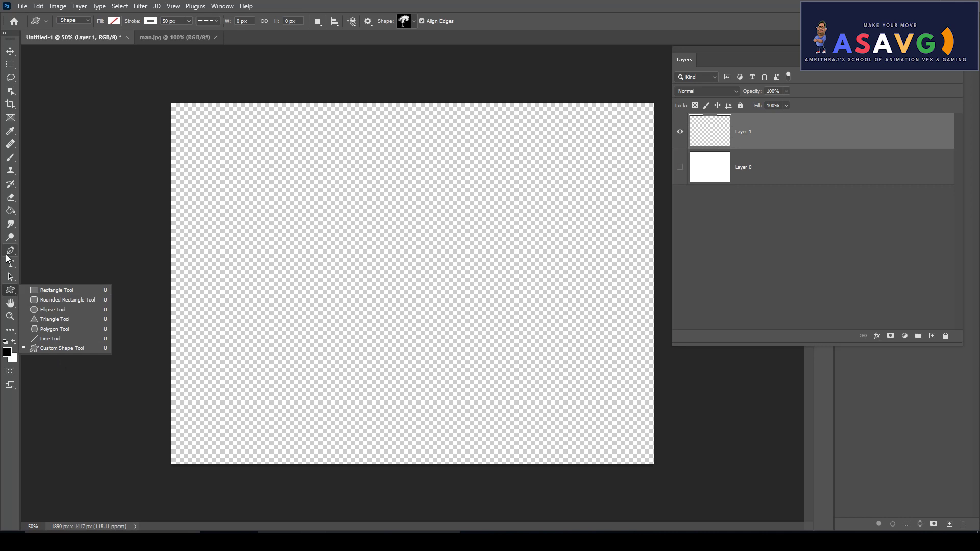
click(9, 251)
click(39, 253)
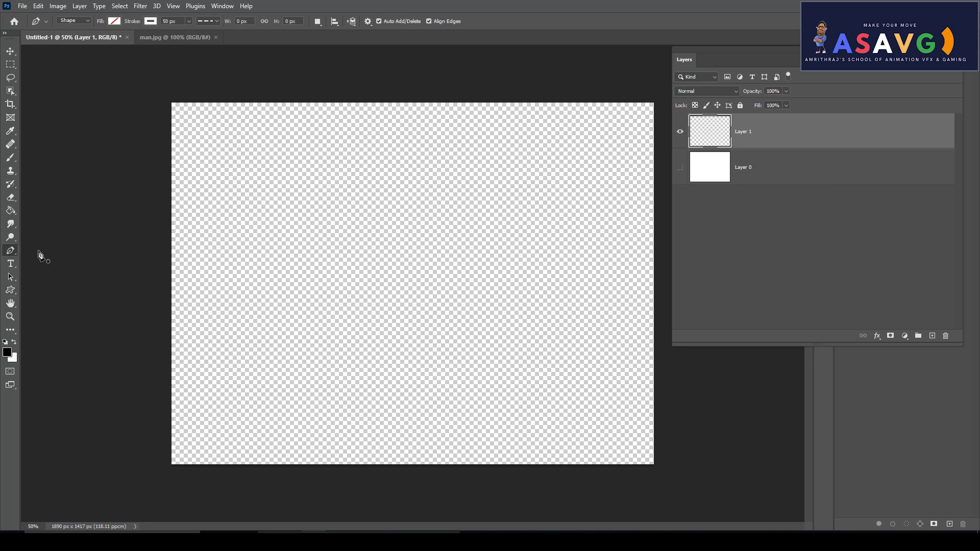
click(84, 21)
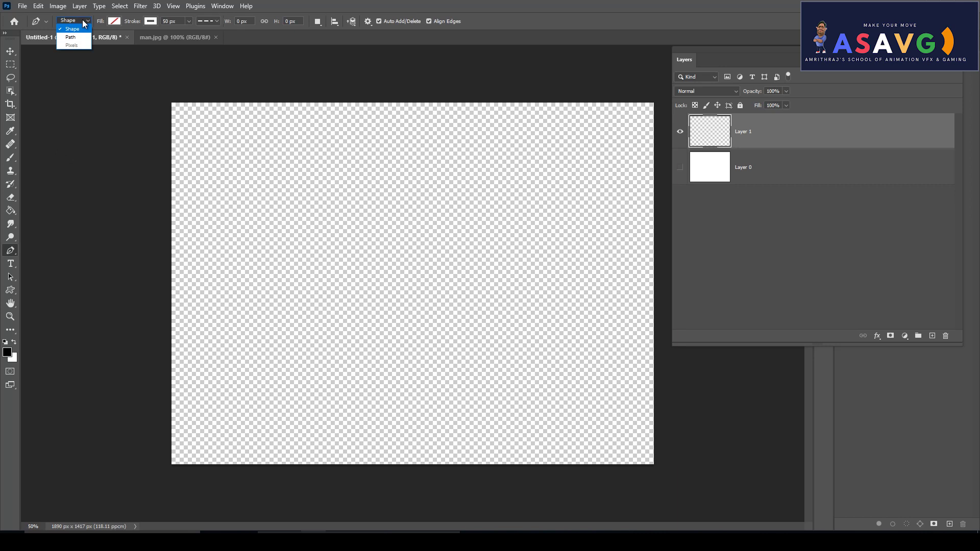
click(77, 37)
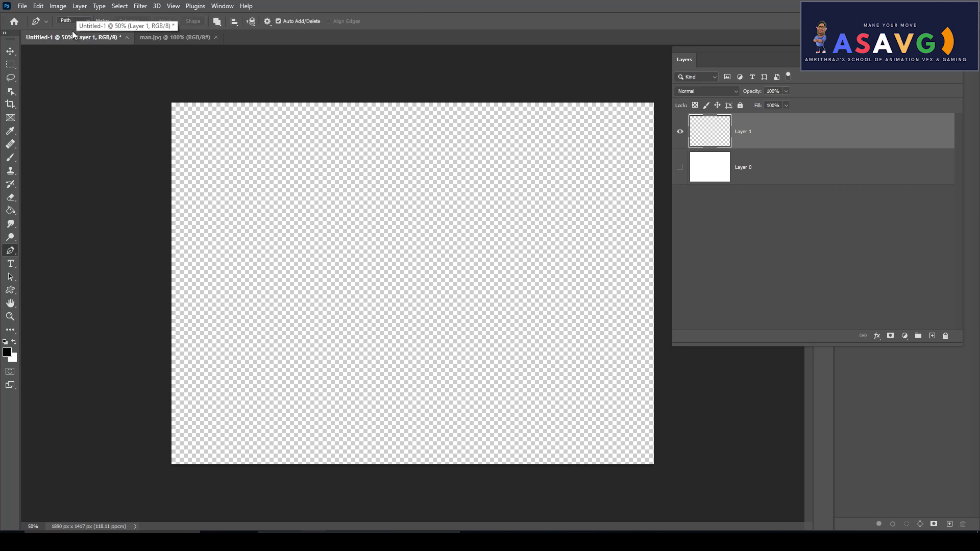
click(74, 21)
click(67, 31)
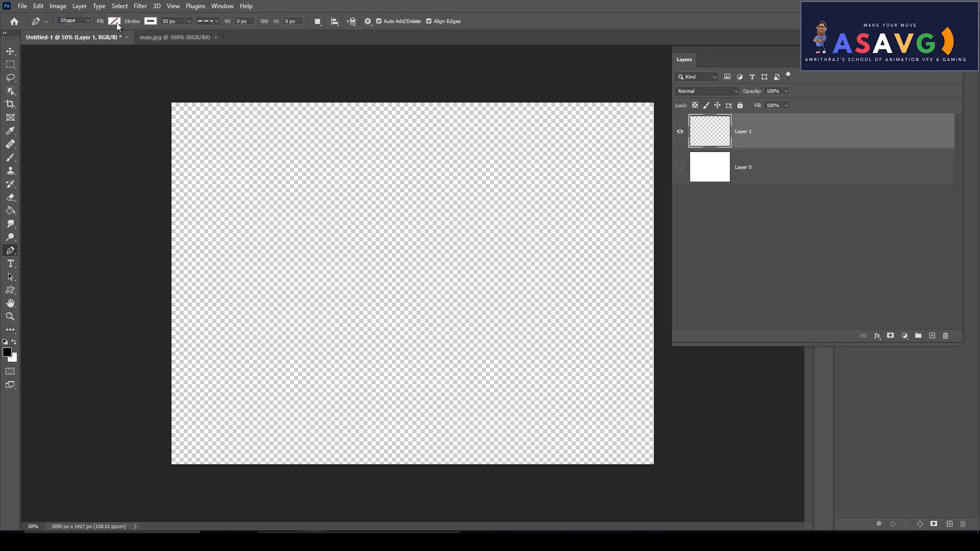
click(116, 23)
click(85, 75)
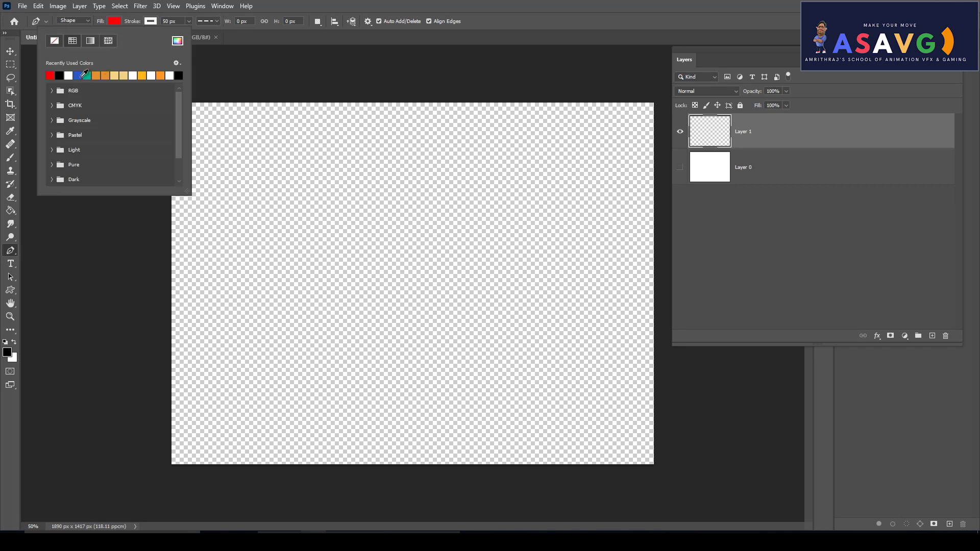
click(54, 42)
click(123, 14)
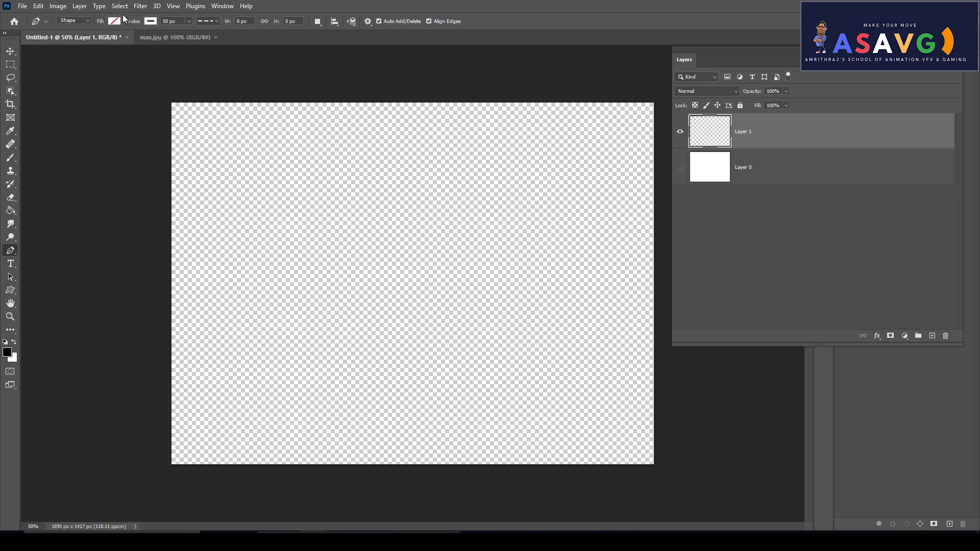
- Set the Pen tool's stroke to black with a width of 60 px
click(154, 23)
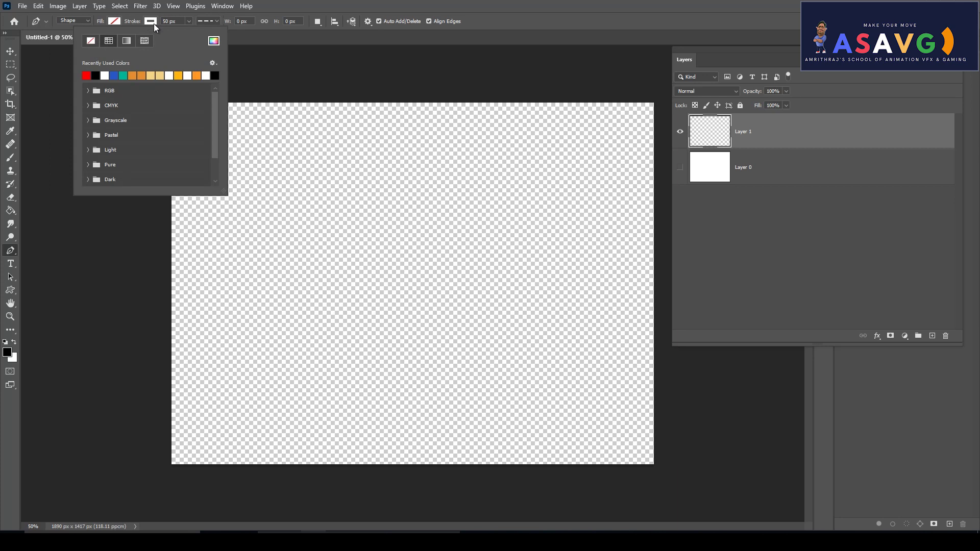
click(154, 24)
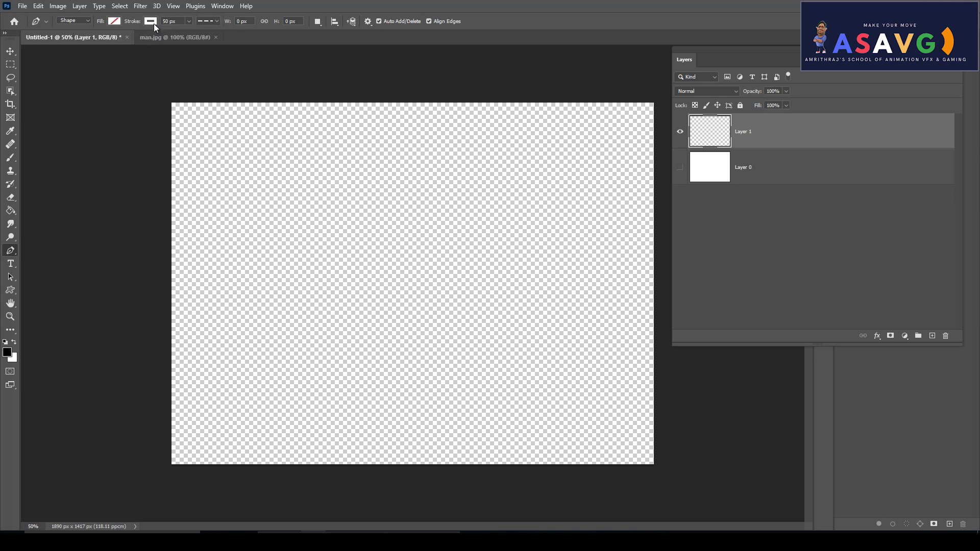
click(154, 23)
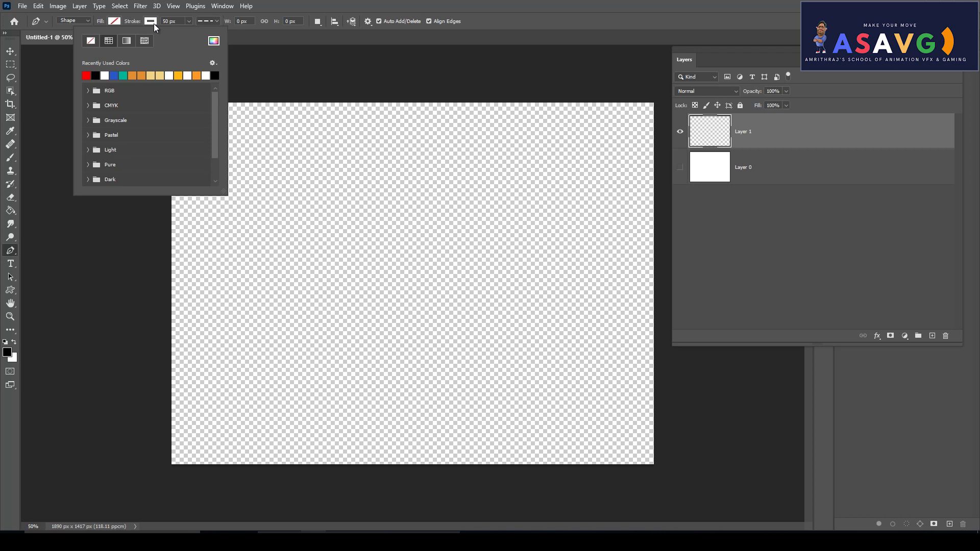
click(215, 74)
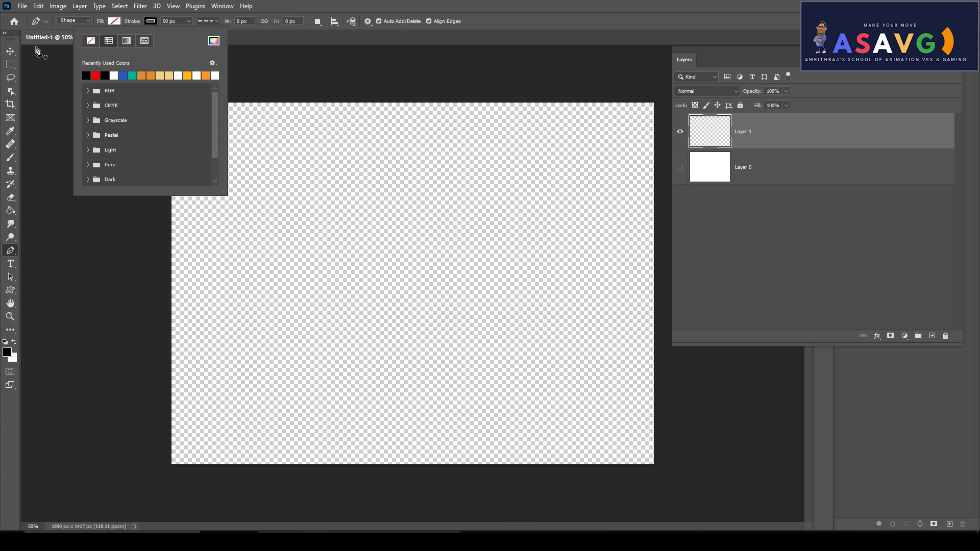
click(10, 51)
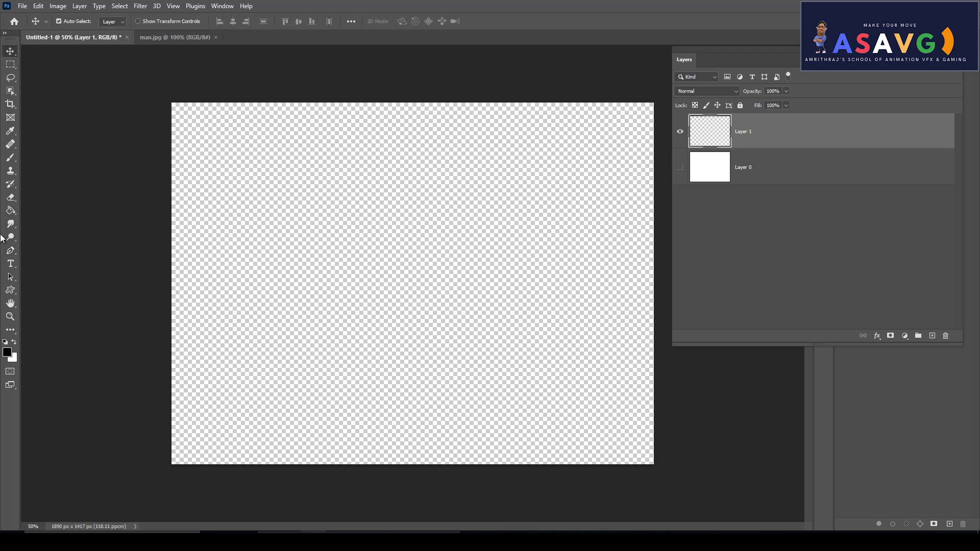
click(11, 251)
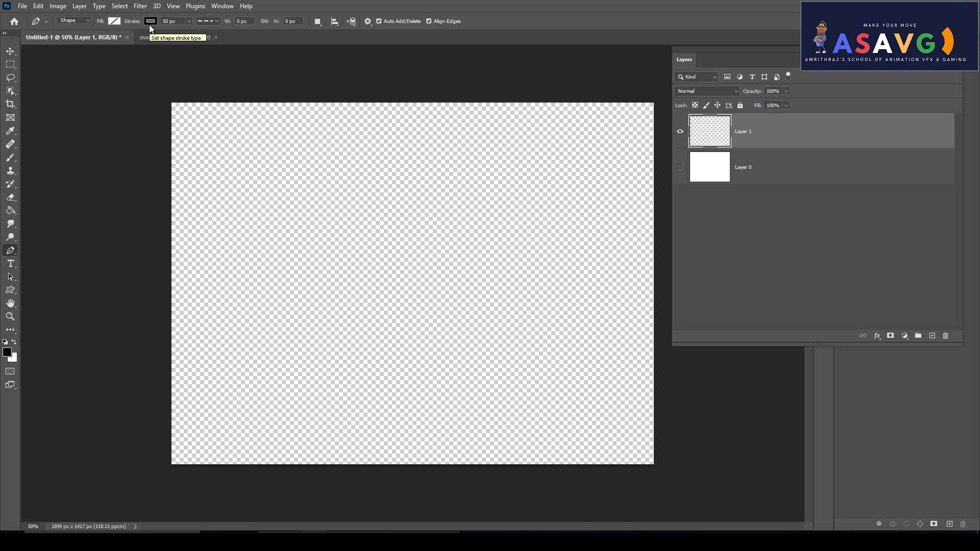
click(171, 21)
text(0)
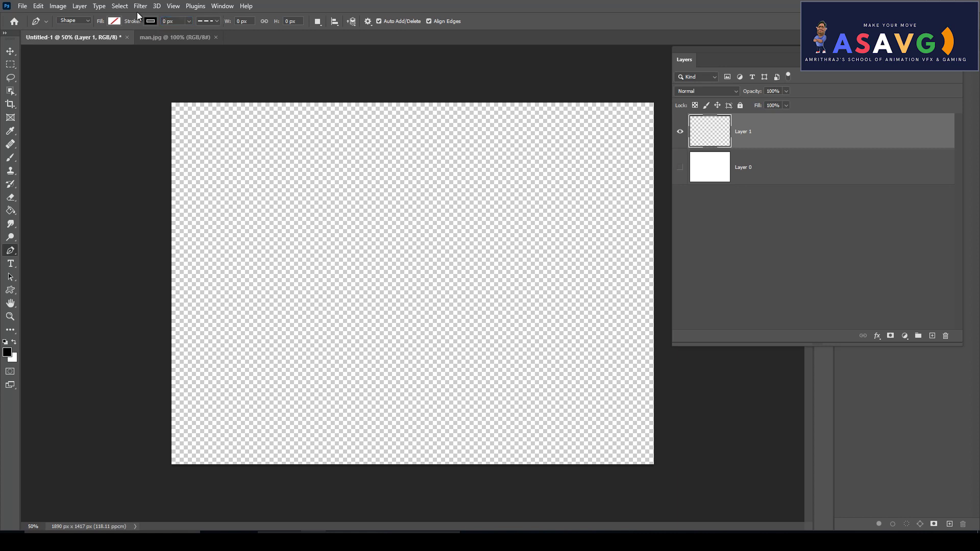
text(60)
key(Return)
- Review the stroke's align, caps and corner options and choose the dotted line style
click(212, 21)
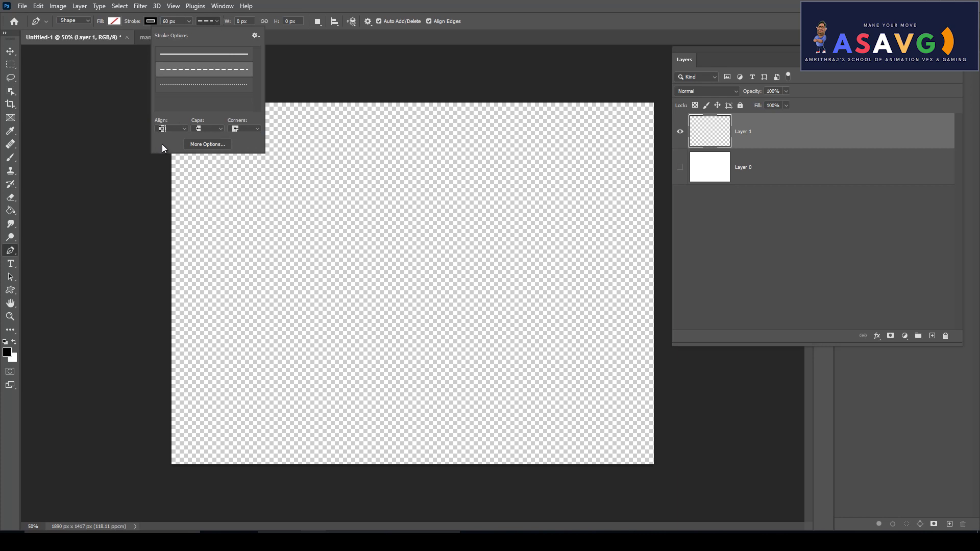
click(179, 128)
click(181, 129)
click(209, 128)
click(209, 129)
click(237, 129)
click(237, 129)
click(204, 84)
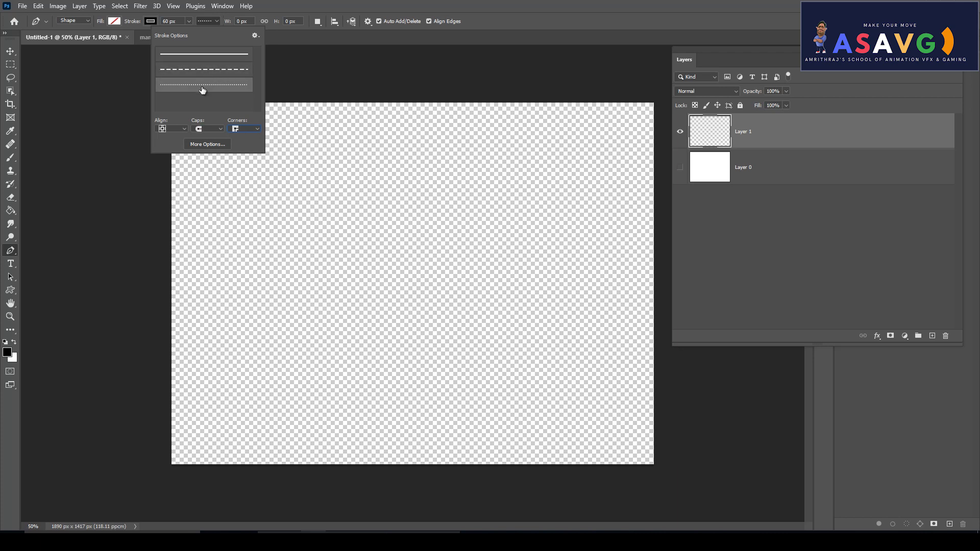
- Draw a dotted curve of about 1586 by 839 px with the Pen tool, rising from the canvas's left edge to its upper right, and deselect it
click(11, 251)
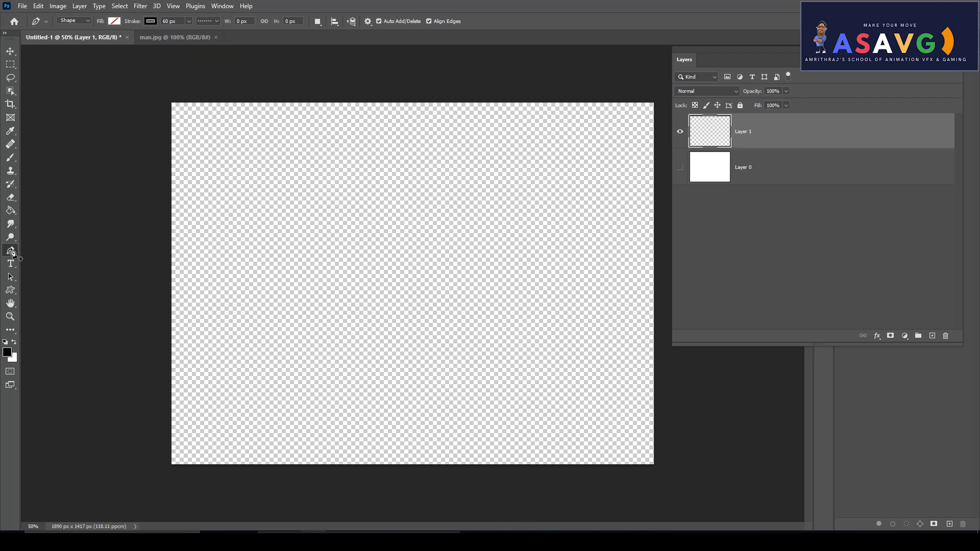
mouse_move(174, 363)
mouse_down()
mouse_move(249, 339)
mouse_move(334, 252)
mouse_move(502, 166)
mouse_up()
drag(579, 148, 637, 117)
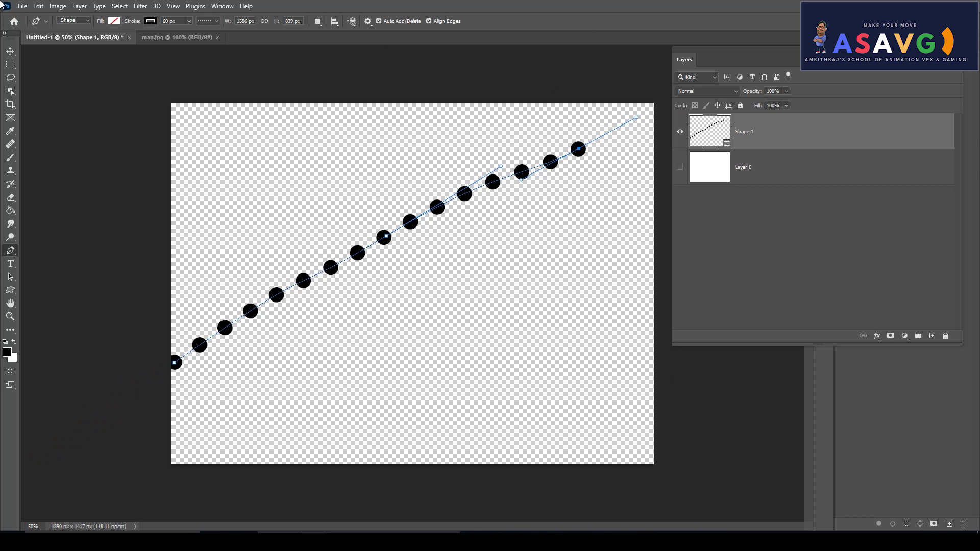
click(10, 51)
click(11, 64)
click(10, 51)
click(843, 235)
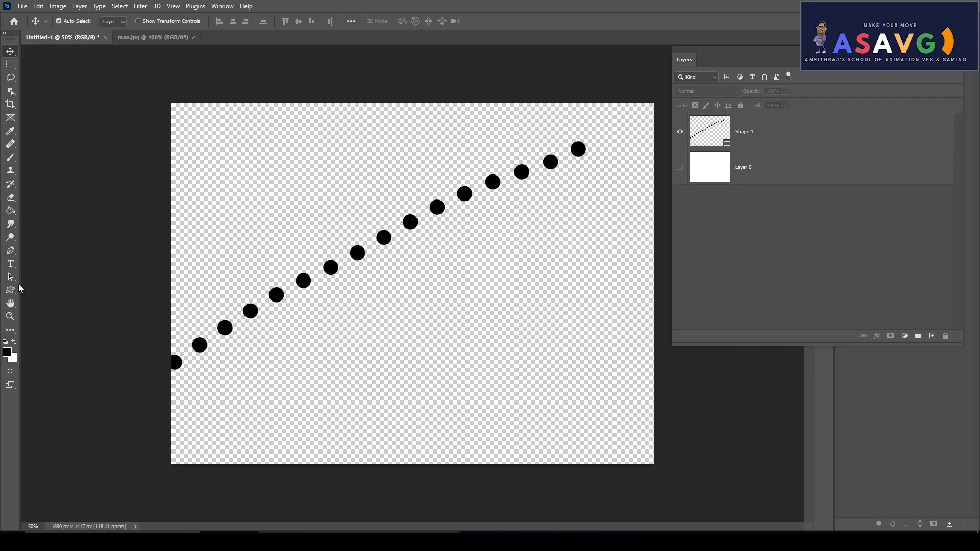
- Choose the Eraser tool and rasterize the dotted line's layer so it can be erased
click(10, 199)
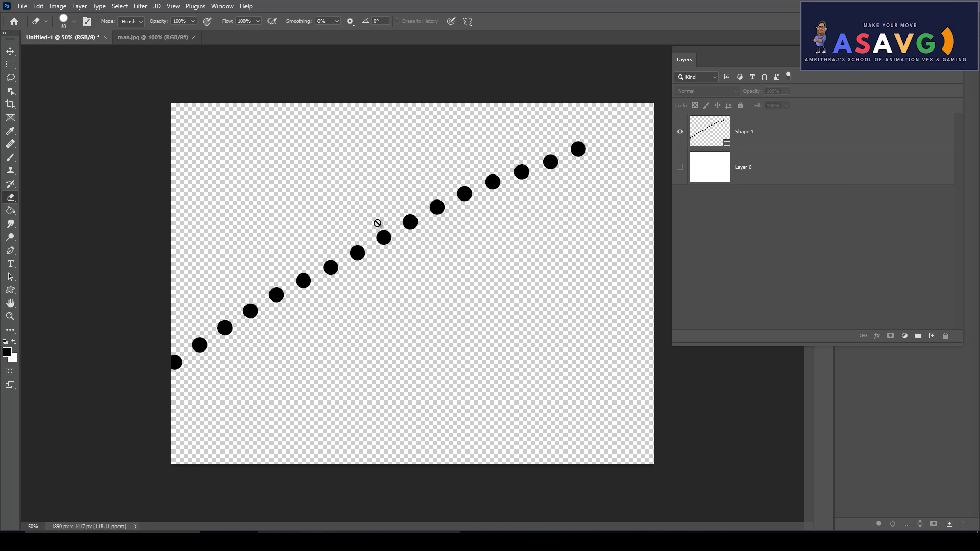
right_click(14, 201)
click(39, 198)
right_click(835, 132)
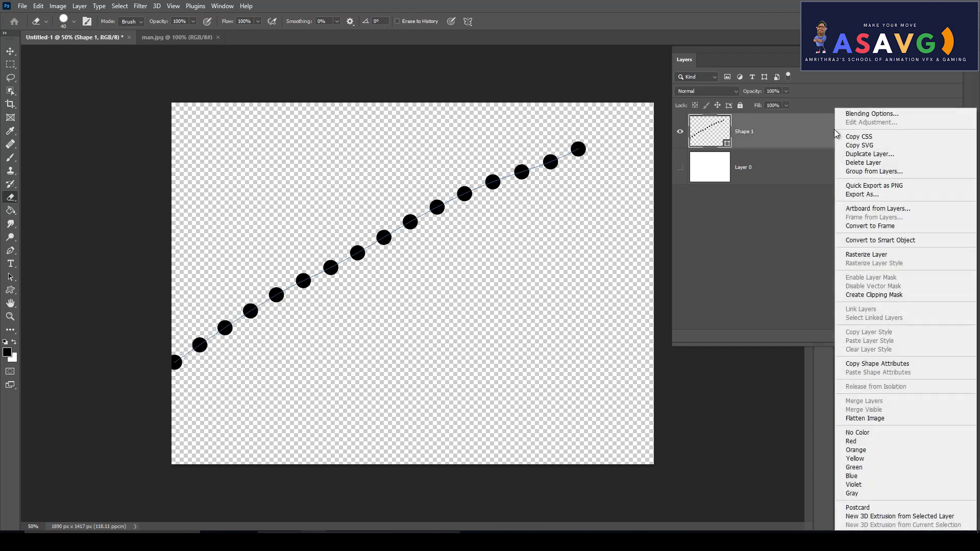
click(900, 255)
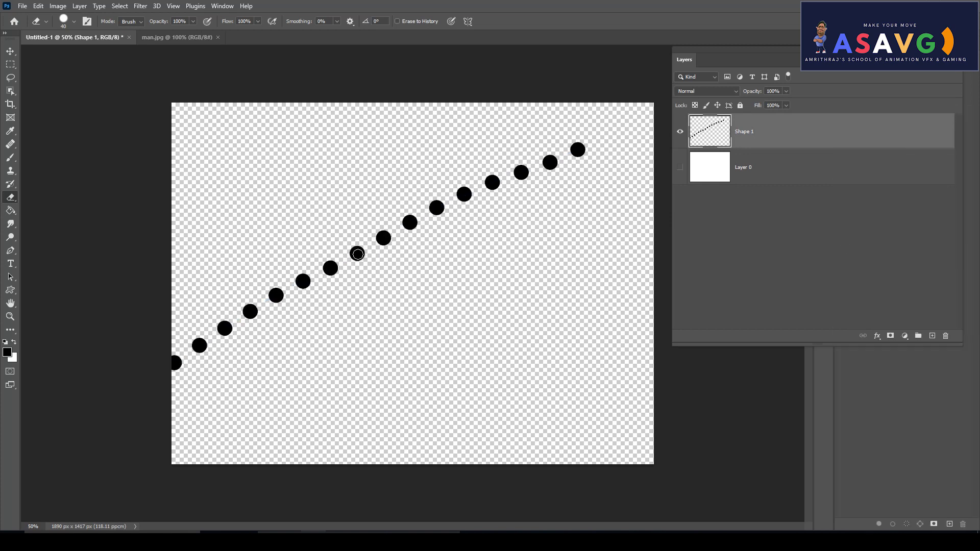
- Enlarge the eraser to 60 px and erase the three dots in the middle of the dotted line
key(bracketright)
key(bracketright)
mouse_move(357, 251)
mouse_down()
mouse_move(409, 216)
mouse_move(357, 245)
mouse_move(360, 261)
mouse_move(385, 232)
mouse_move(415, 228)
mouse_up()
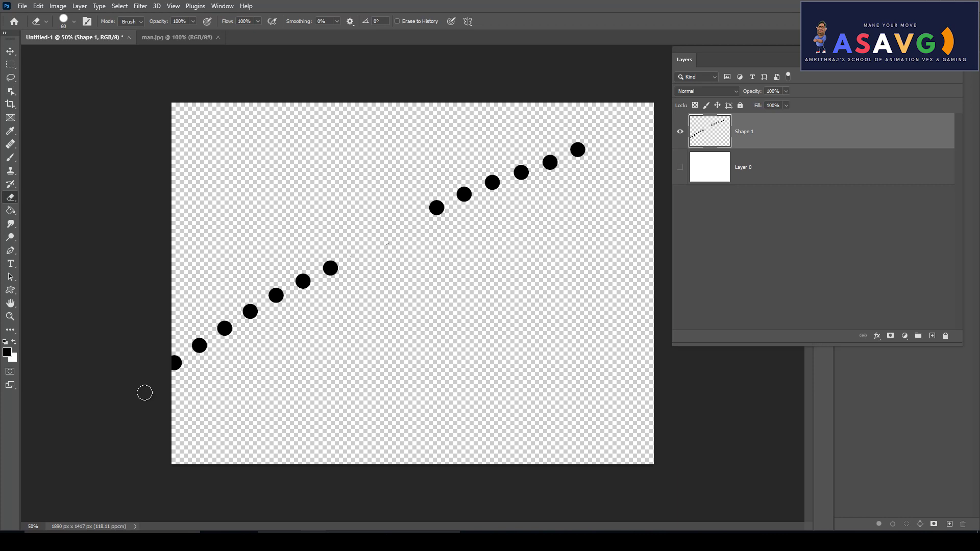
- Draw a Buffalo Thorn Tree custom shape near the gap in the dotted line and move it up and left
drag(10, 290, 66, 347)
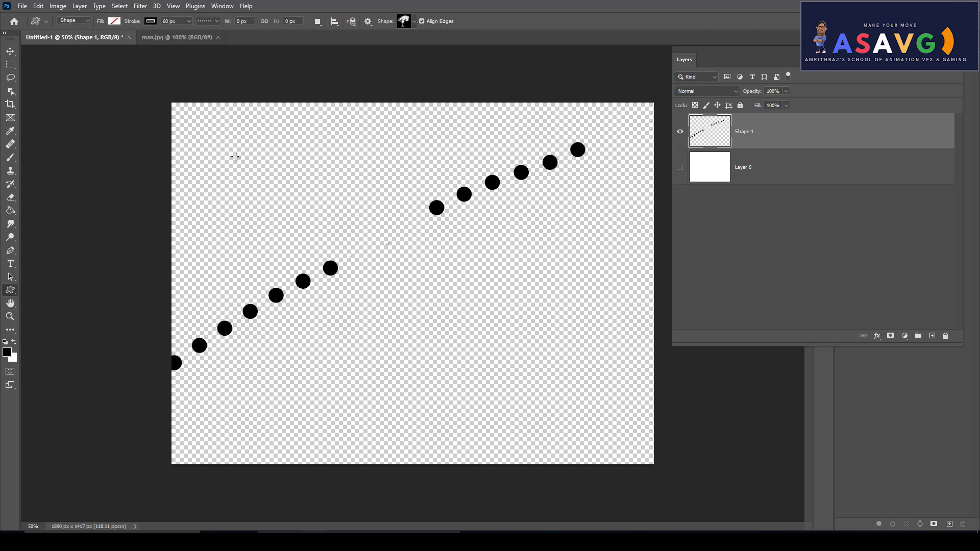
drag(364, 205, 441, 314)
click(10, 51)
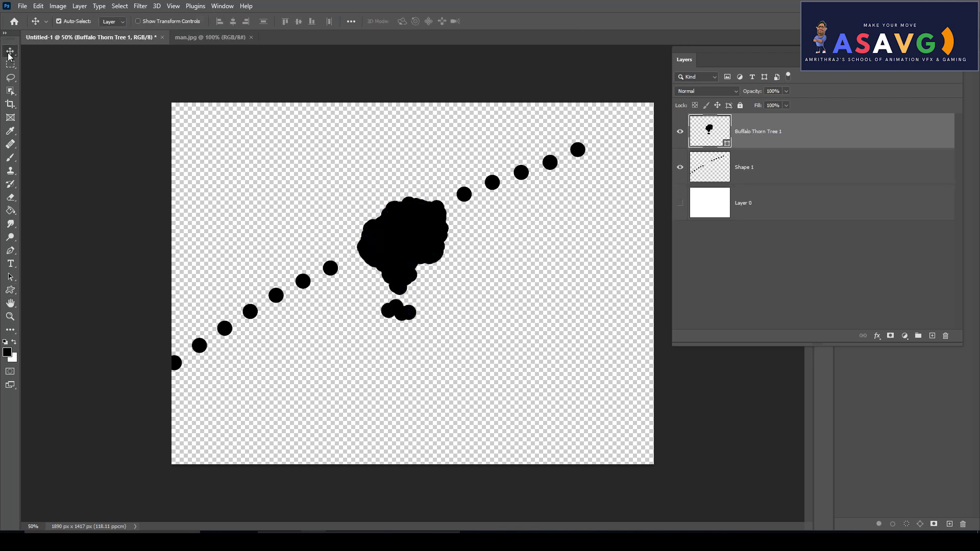
drag(401, 248, 373, 204)
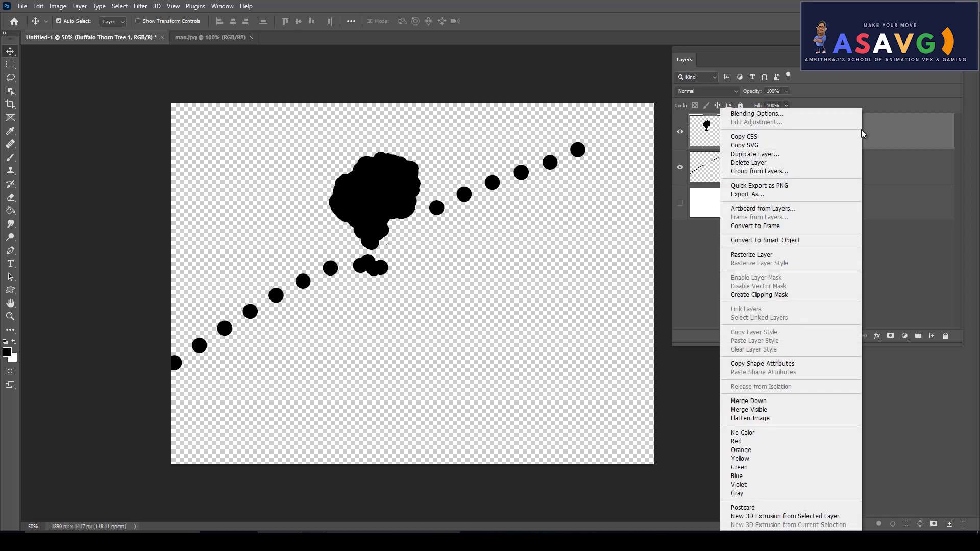
- Rasterize the tree layer, then select the dotted-line layer and toggle the tree's visibility off and on
click(795, 254)
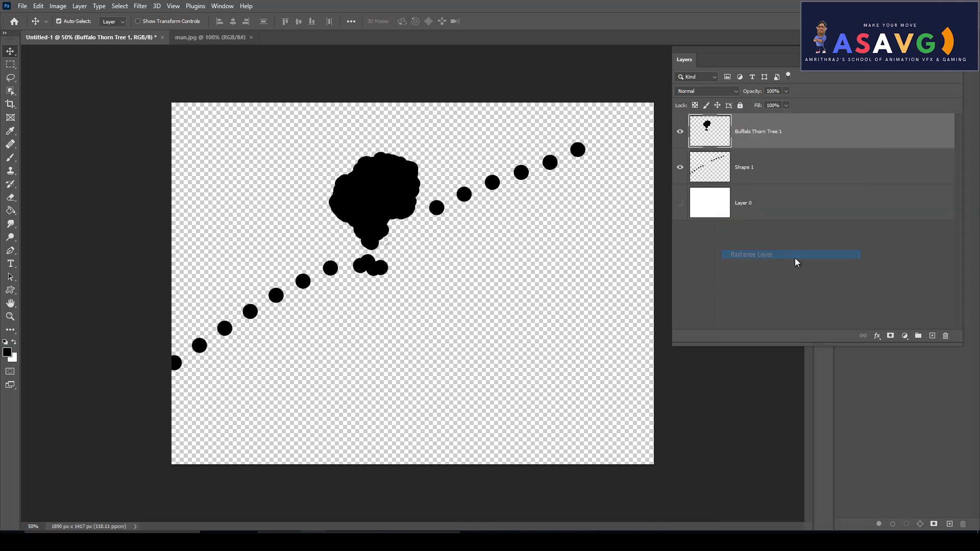
click(766, 176)
click(680, 131)
click(680, 131)
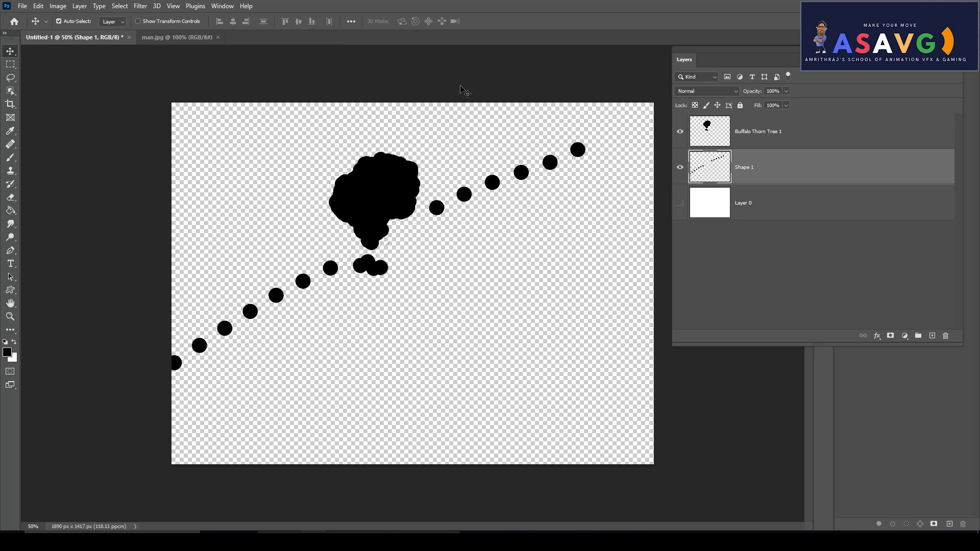
shift+click(772, 132)
right_click(773, 133)
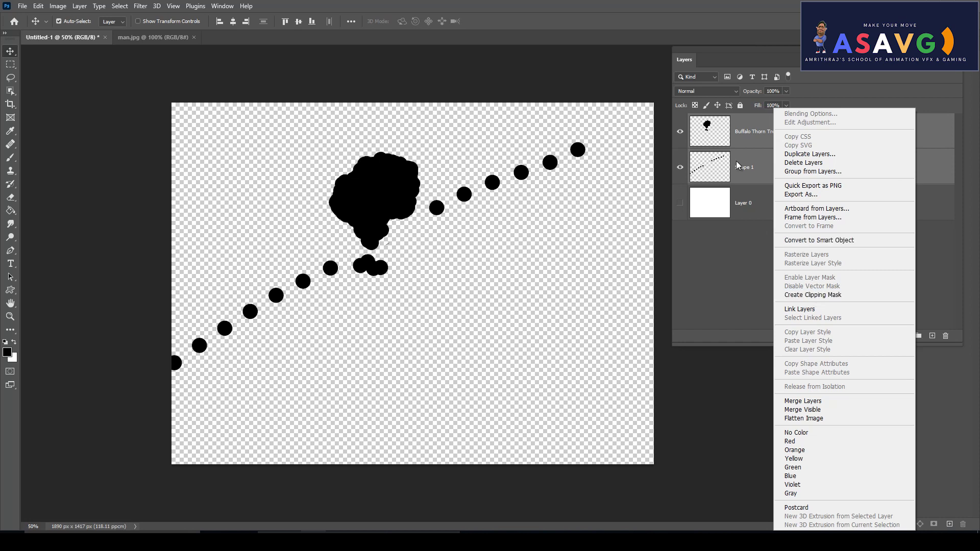
click(731, 173)
click(740, 143)
click(747, 175)
click(759, 133)
click(759, 169)
click(756, 138)
click(753, 164)
- Merge the tree layer and the dotted-line layer into one layer
click(754, 142)
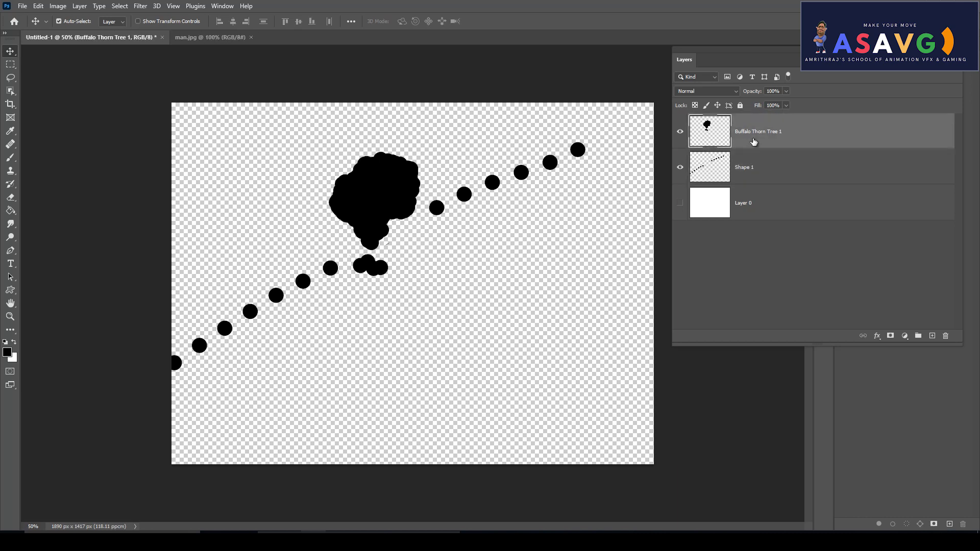
ctrl+click(754, 168)
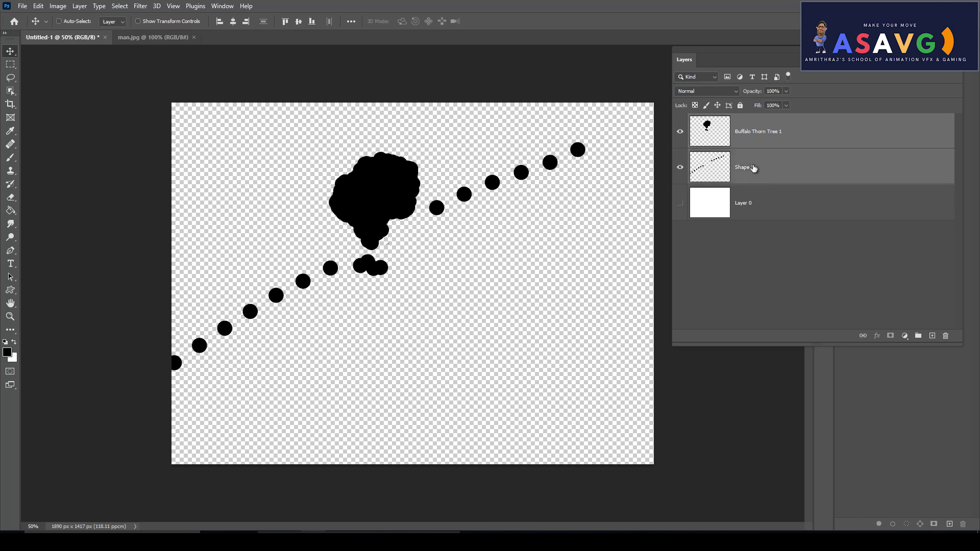
key(ctrl+e)
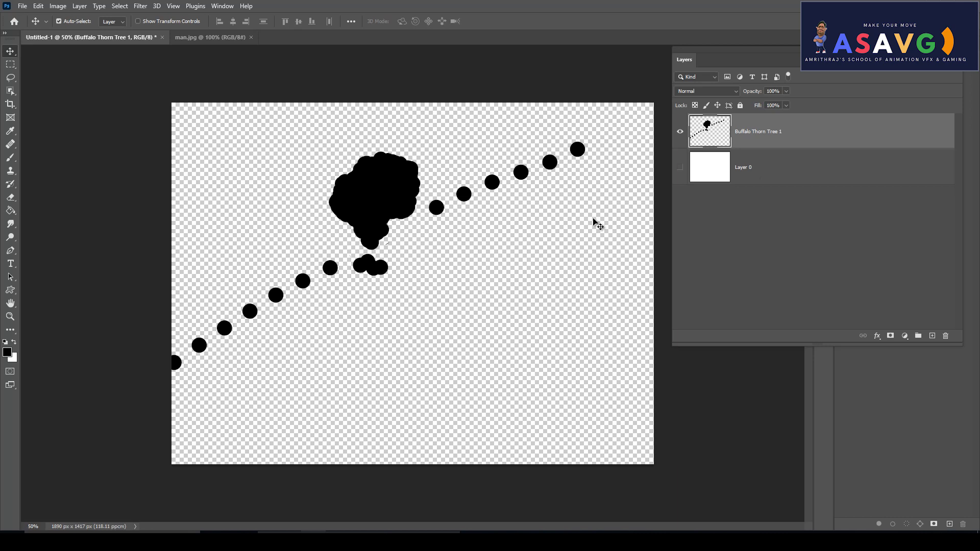
- Move the merged tree artwork slightly right and down, and define it as a pattern named "my _watermark"
drag(370, 230, 396, 229)
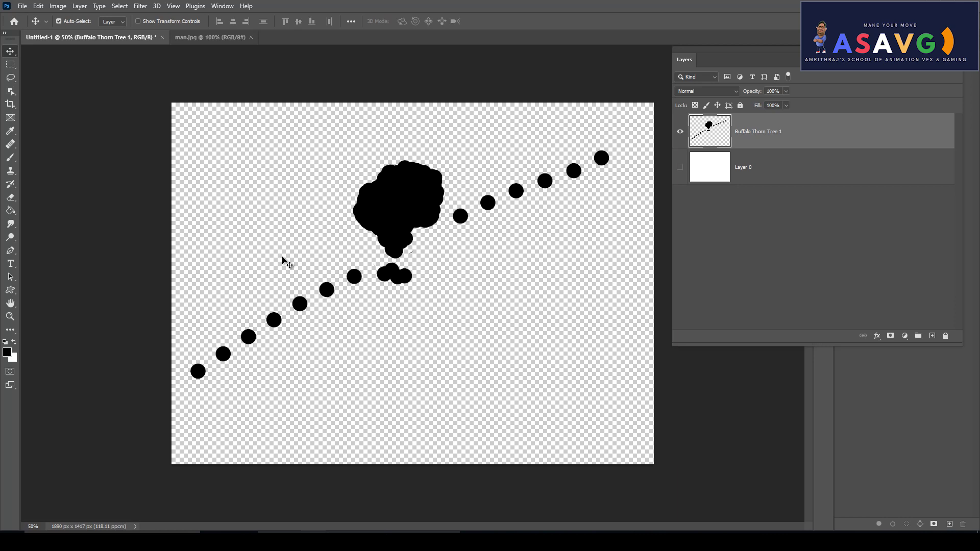
click(41, 9)
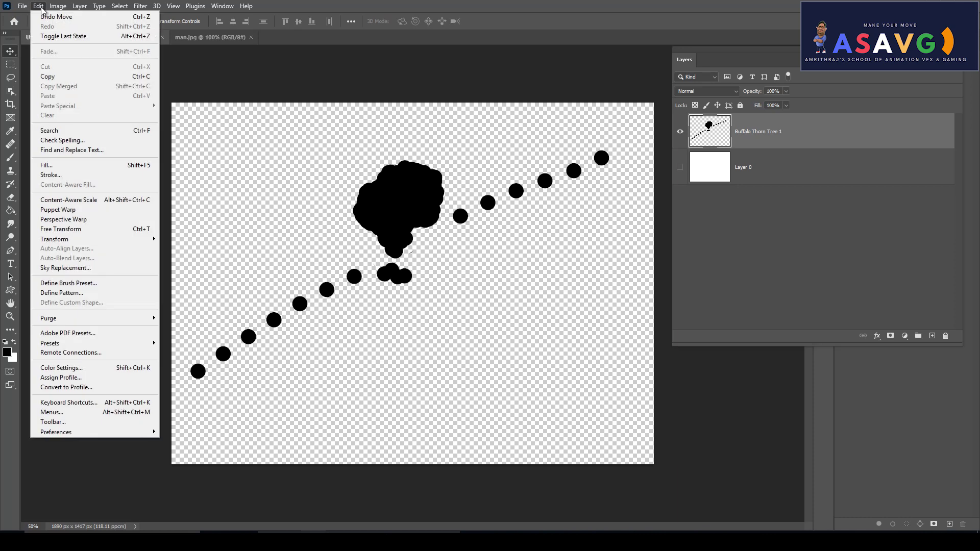
click(72, 293)
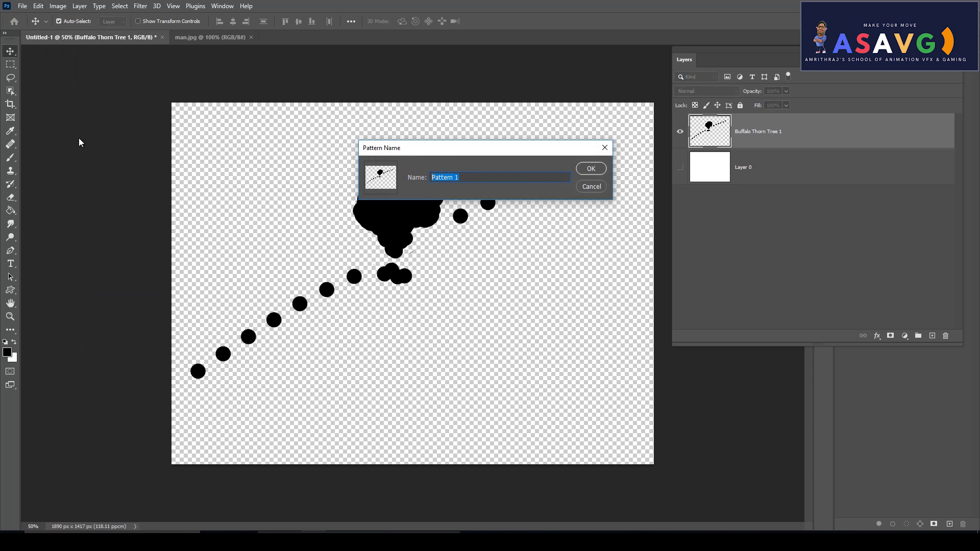
text(wat)
key(BackSpace)
key(BackSpace)
key(BackSpace)
text(my _watermark)
click(581, 172)
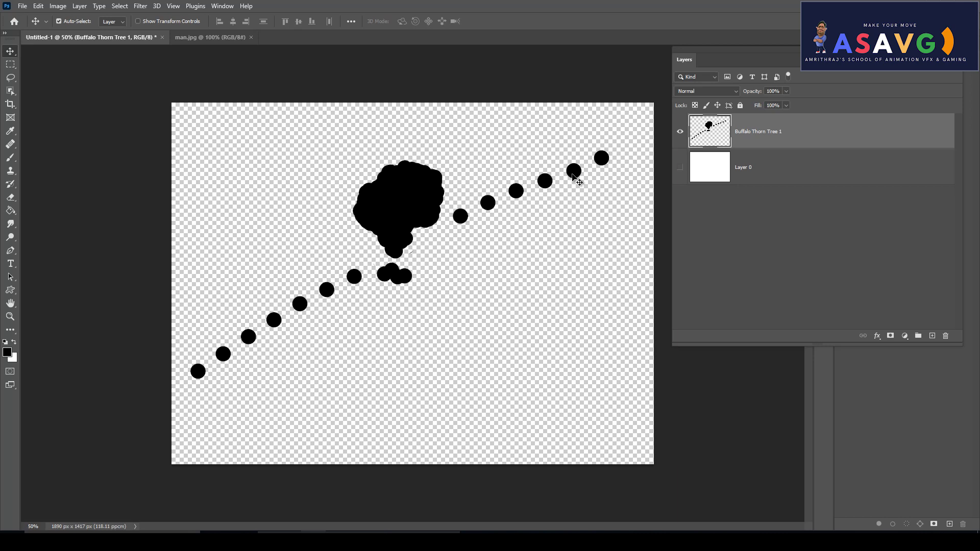
- Switch to the man.jpg document and convert its locked Background into a regular layer
click(238, 39)
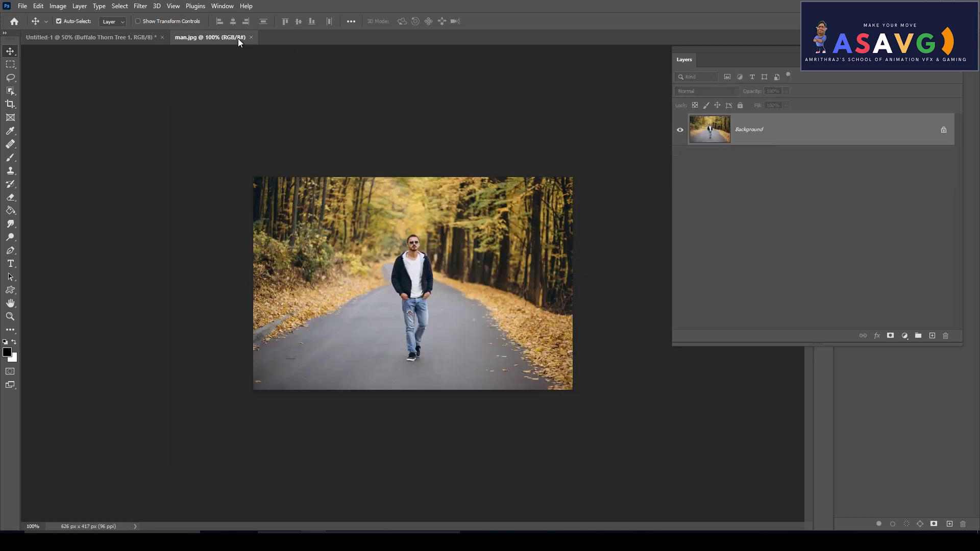
key(ctrl+plus)
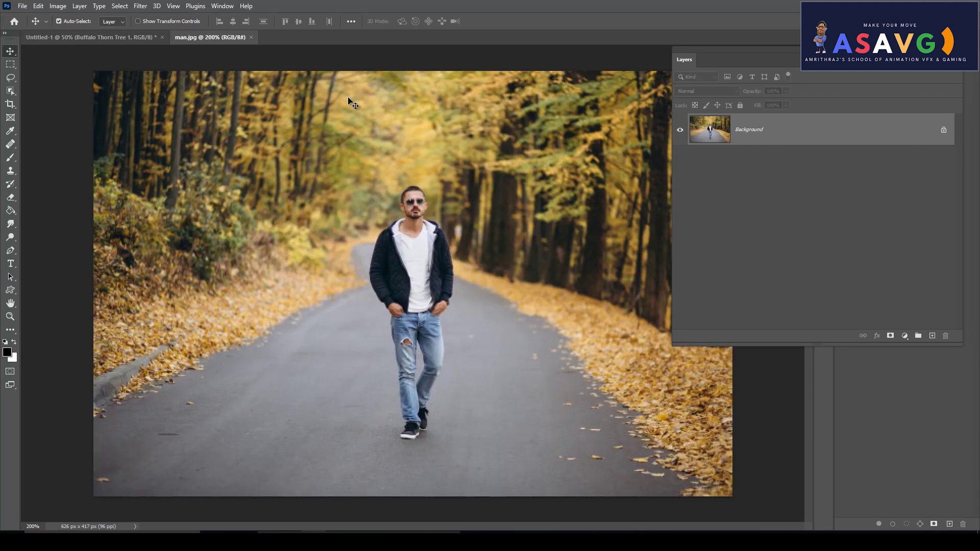
double_click(851, 136)
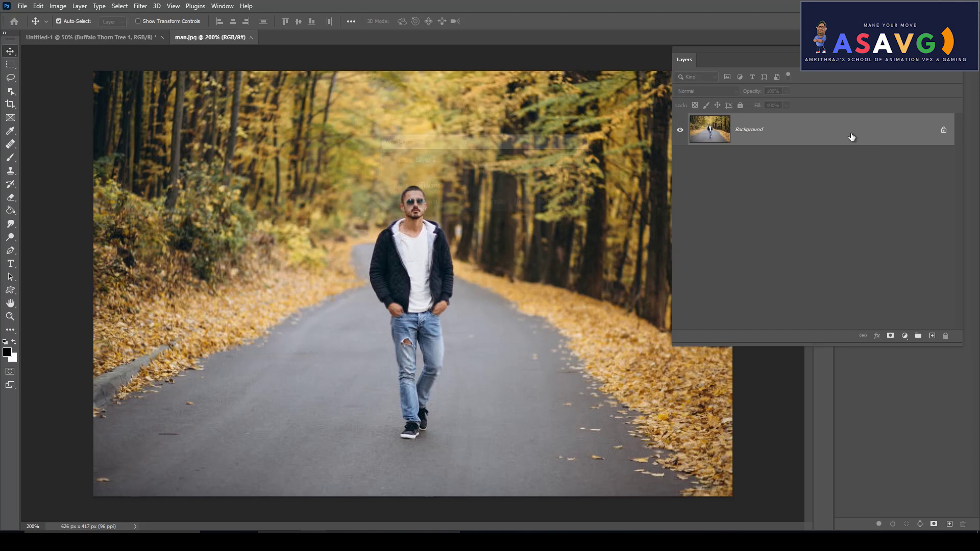
click(576, 162)
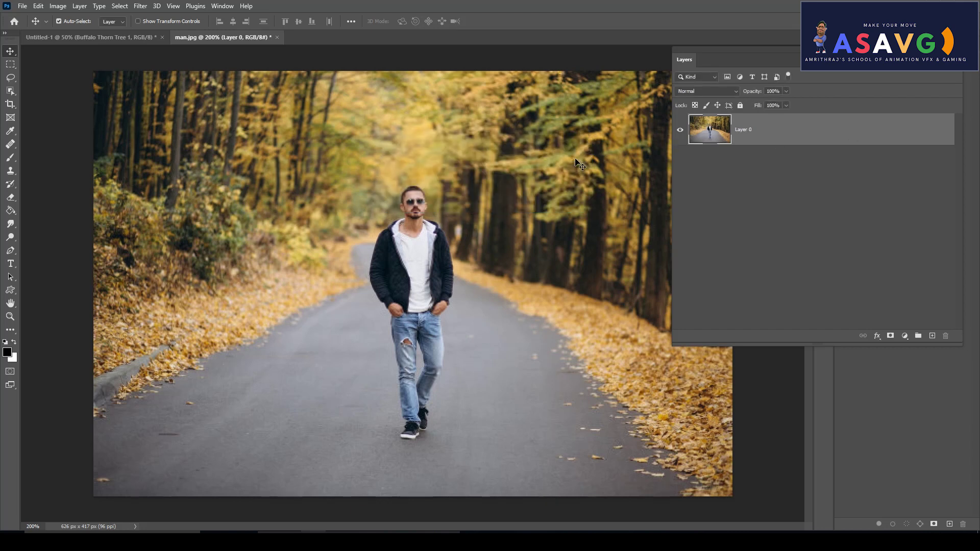
drag(764, 60, 747, 58)
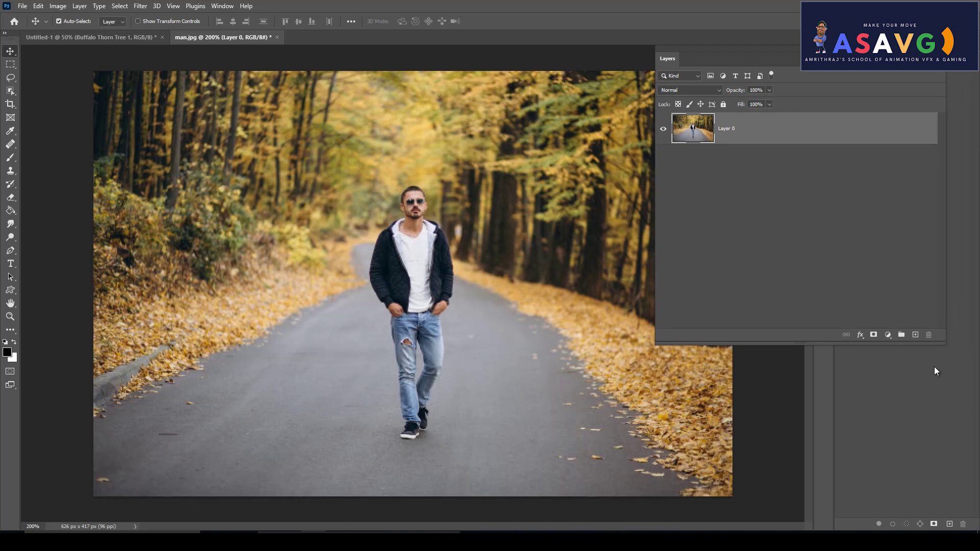
click(142, 35)
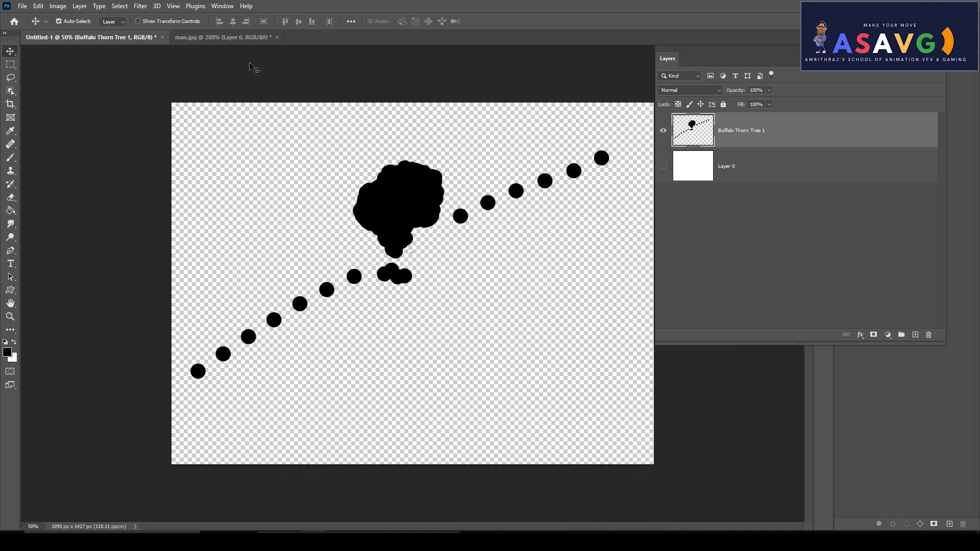
click(238, 49)
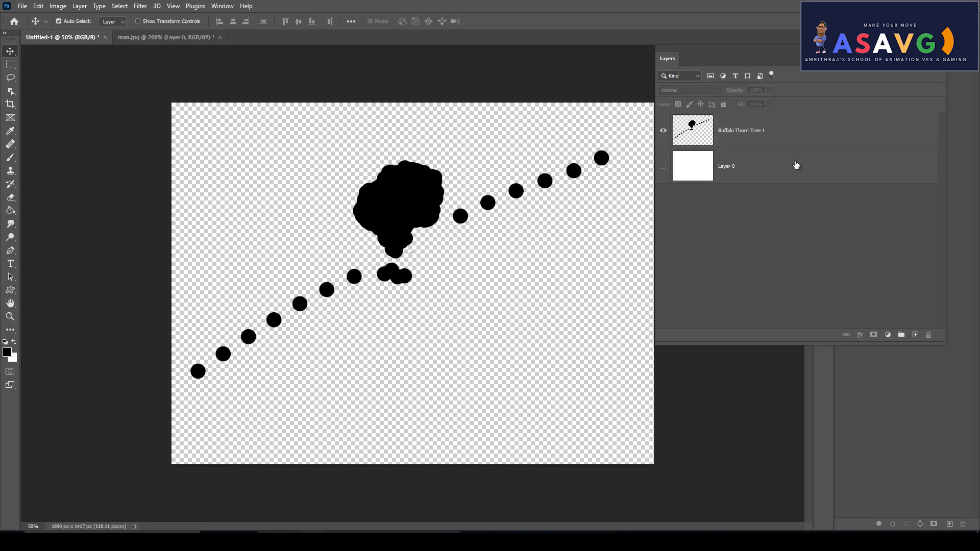
click(202, 39)
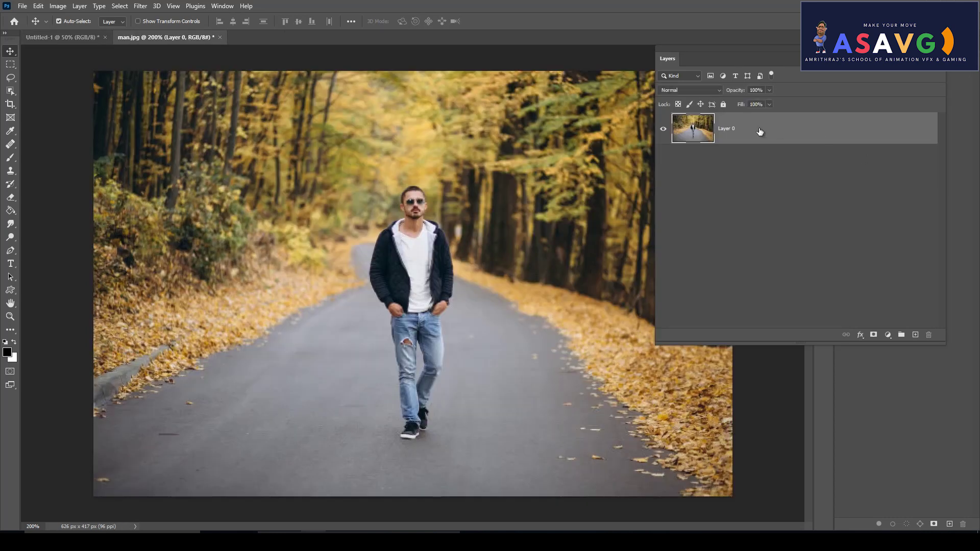
- Add a new layer above the photo and fill it with white using the Paint Bucket tool
click(915, 335)
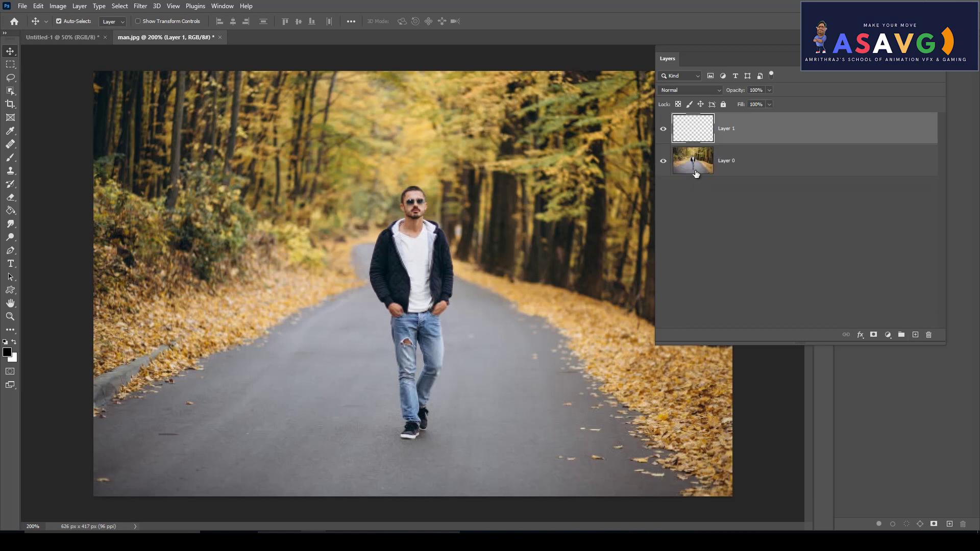
click(13, 342)
click(11, 211)
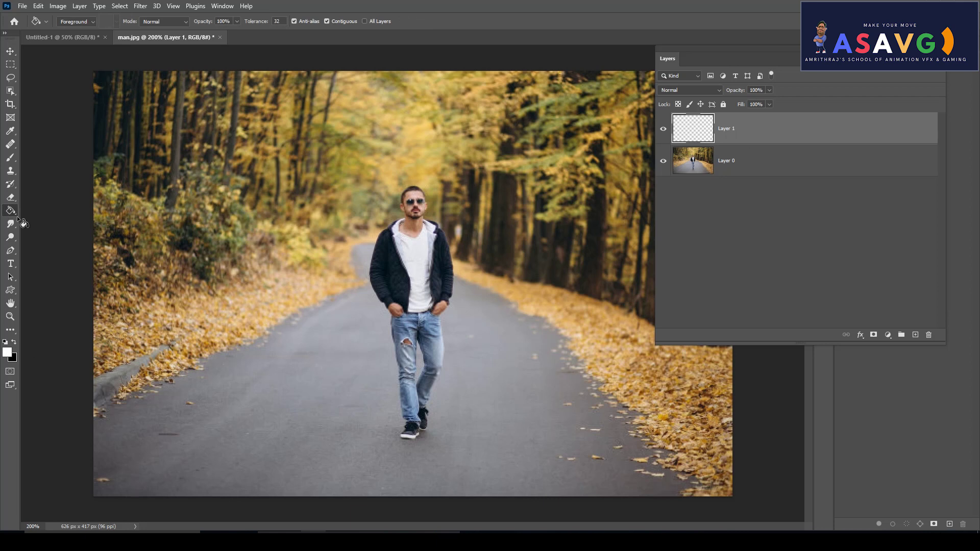
click(432, 151)
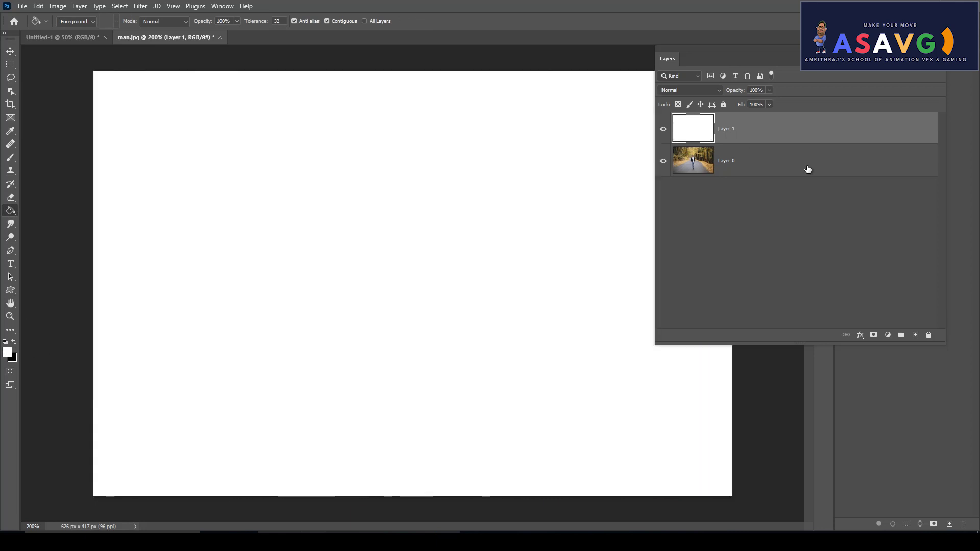
- Toggle the white layer's visibility off and on, and set its fill to 0%
click(664, 129)
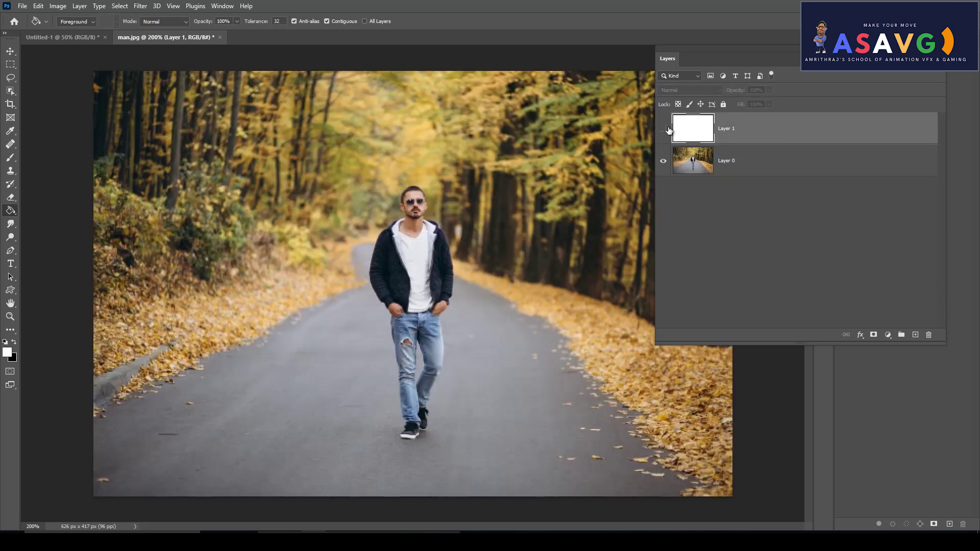
click(665, 128)
click(665, 129)
click(665, 128)
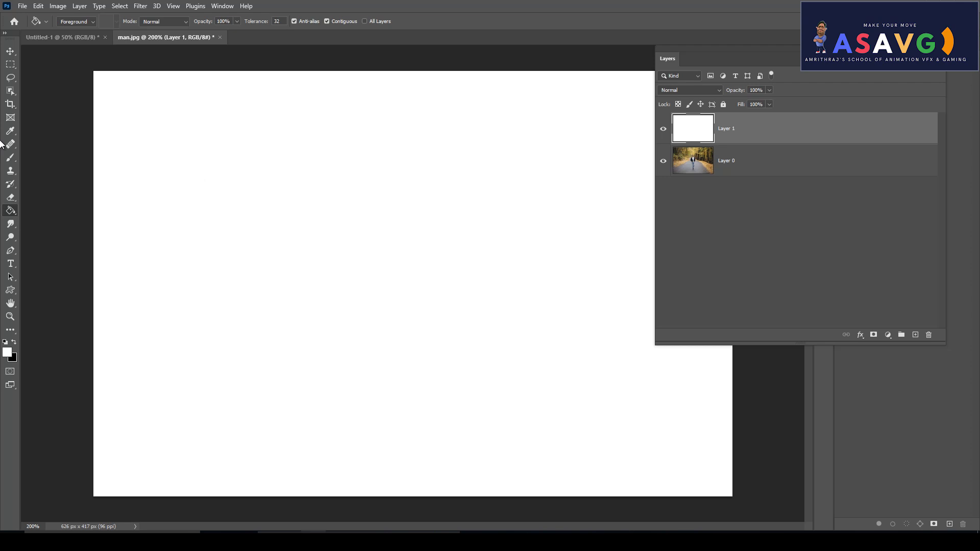
click(769, 104)
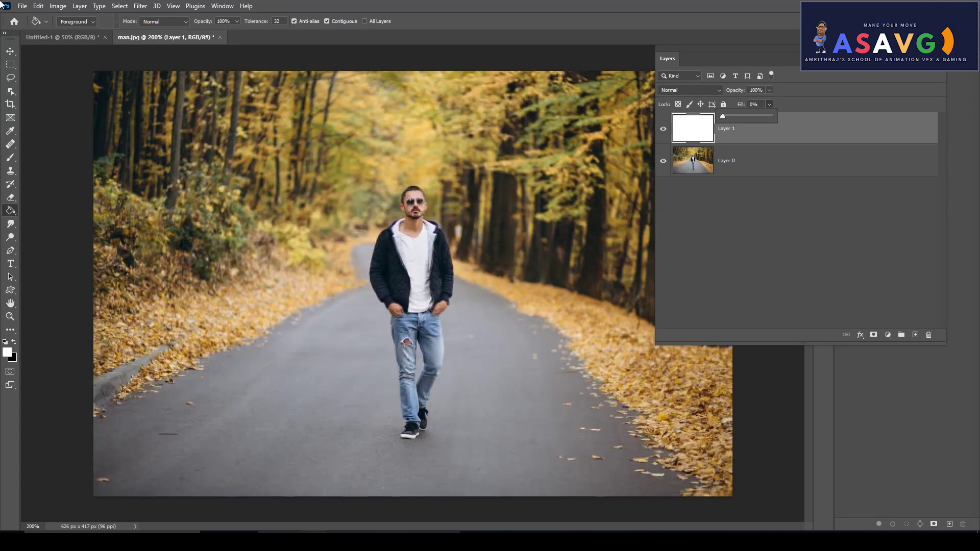
click(10, 52)
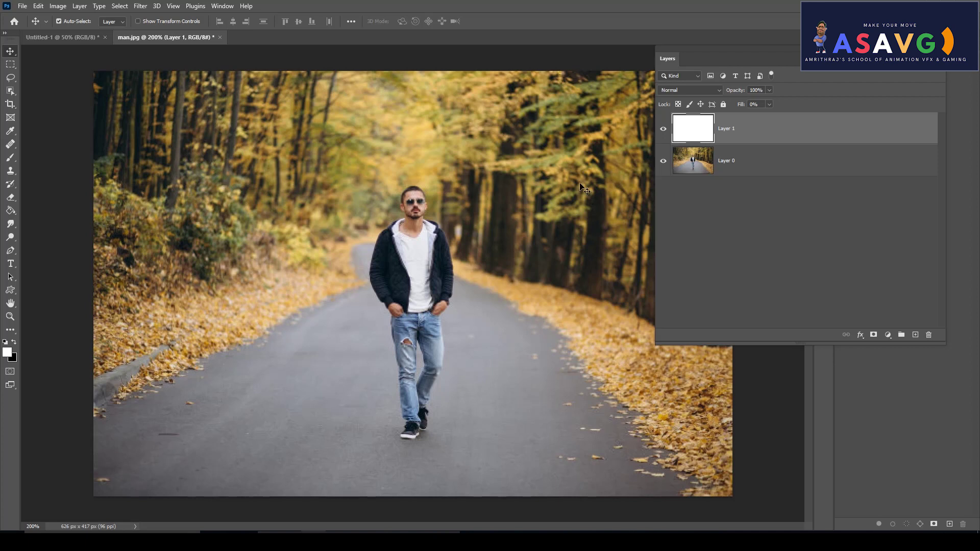
- Add a Pattern Overlay style to the white layer using the newly defined tree-and-dots pattern
double_click(892, 139)
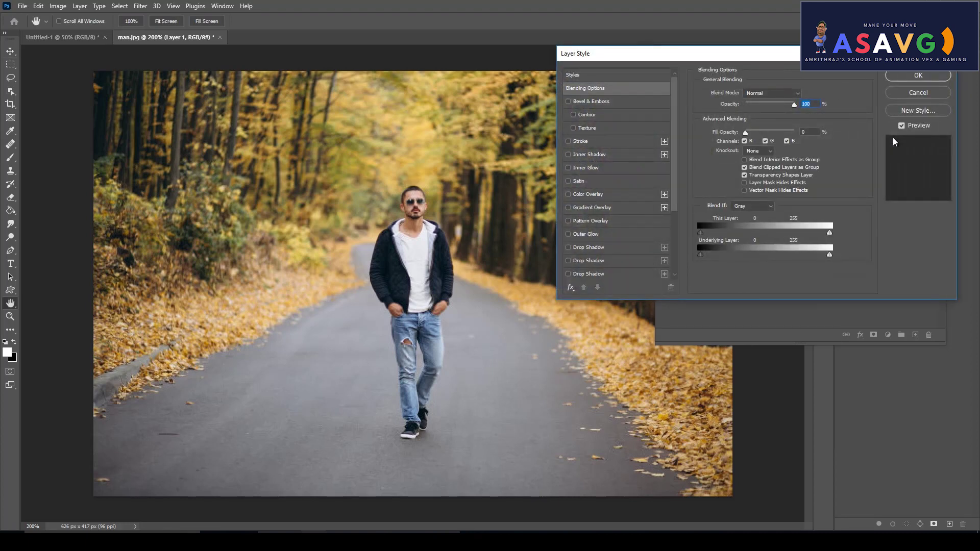
drag(577, 53, 552, 47)
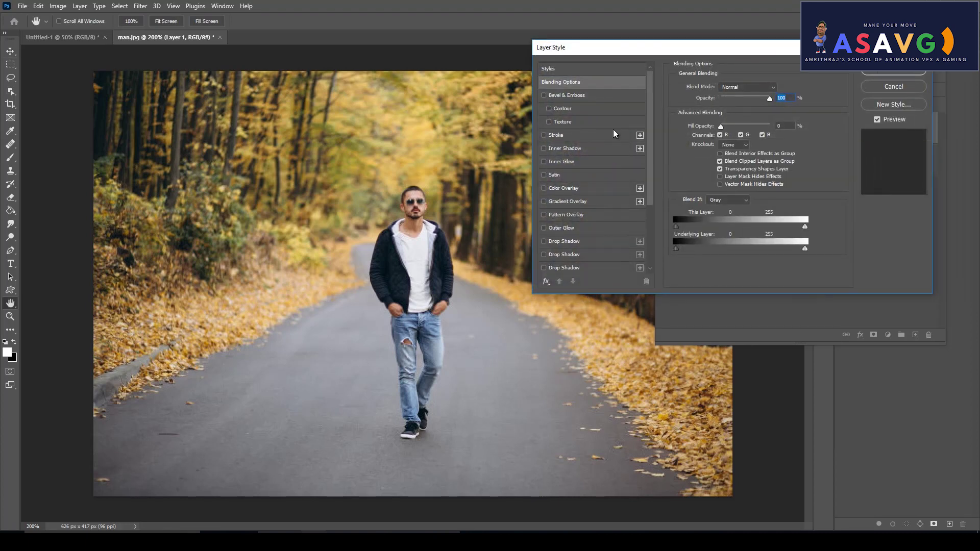
mouse_move(650, 179)
mouse_down()
mouse_move(650, 239)
mouse_move(650, 221)
mouse_up()
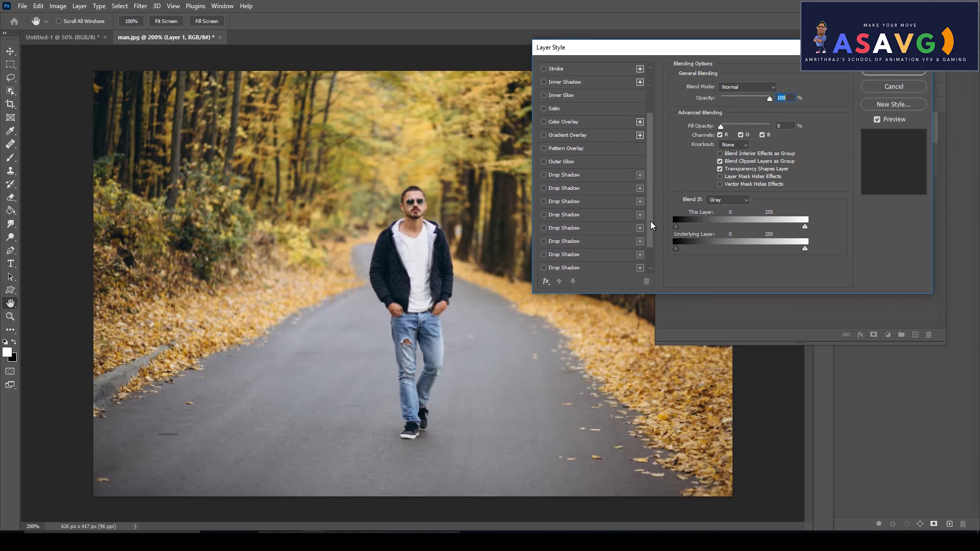
click(544, 149)
drag(601, 54, 507, 34)
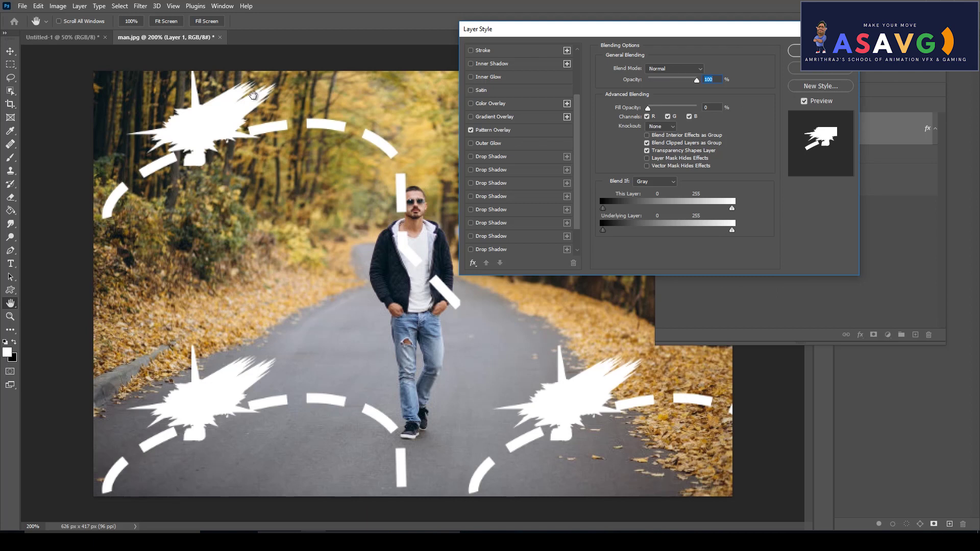
click(497, 131)
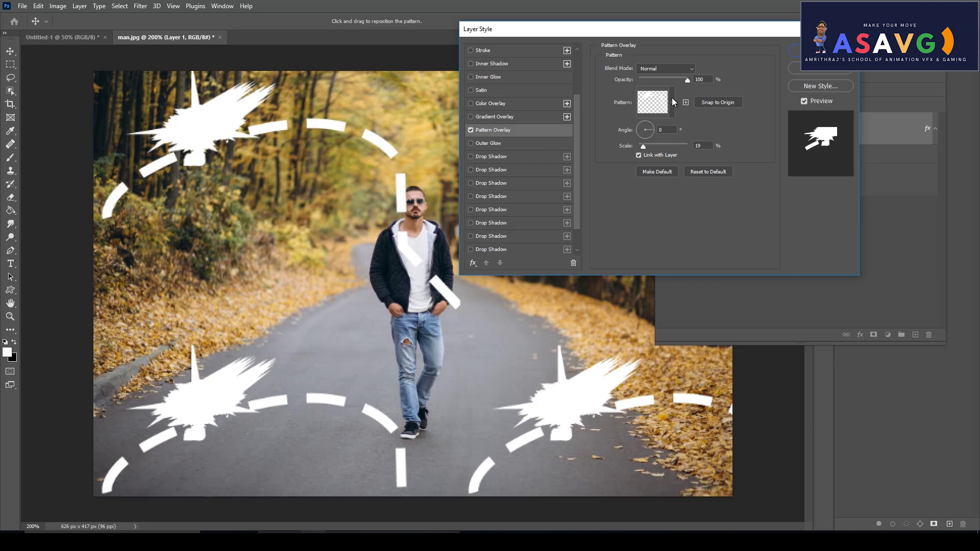
click(672, 101)
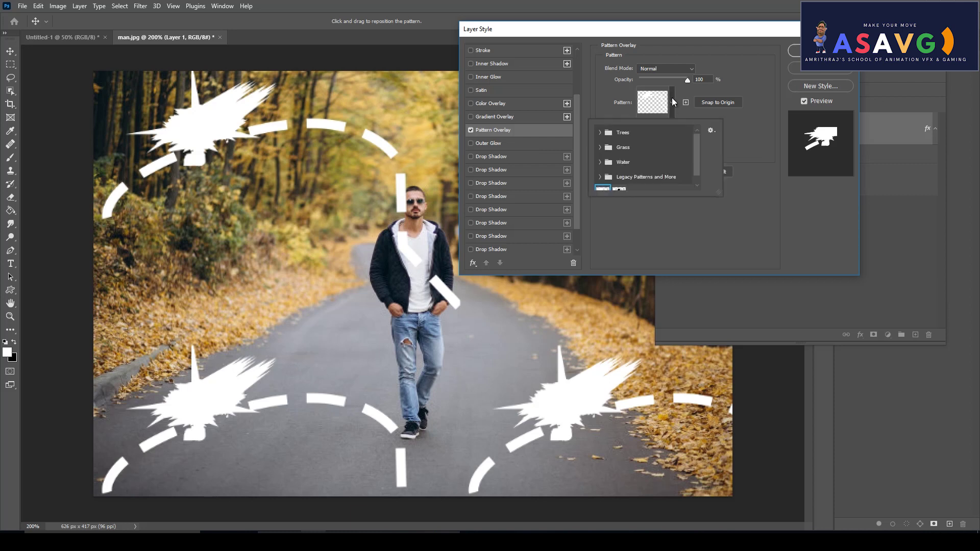
click(615, 183)
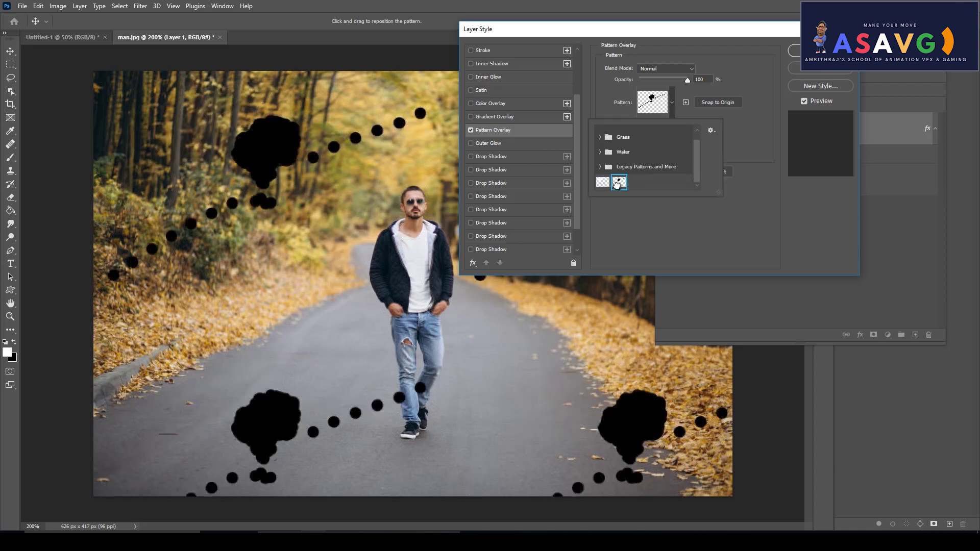
click(578, 44)
- Set the Pattern Overlay scale to 5% at 100% opacity and apply the layer style
drag(589, 32, 673, 31)
mouse_move(780, 77)
mouse_down()
mouse_move(749, 78)
mouse_move(799, 80)
mouse_up()
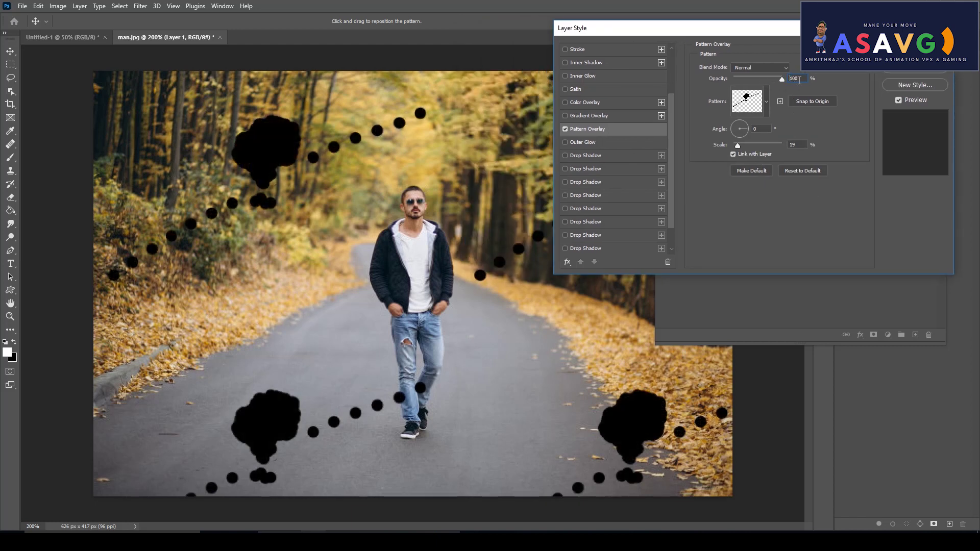
drag(743, 148, 784, 145)
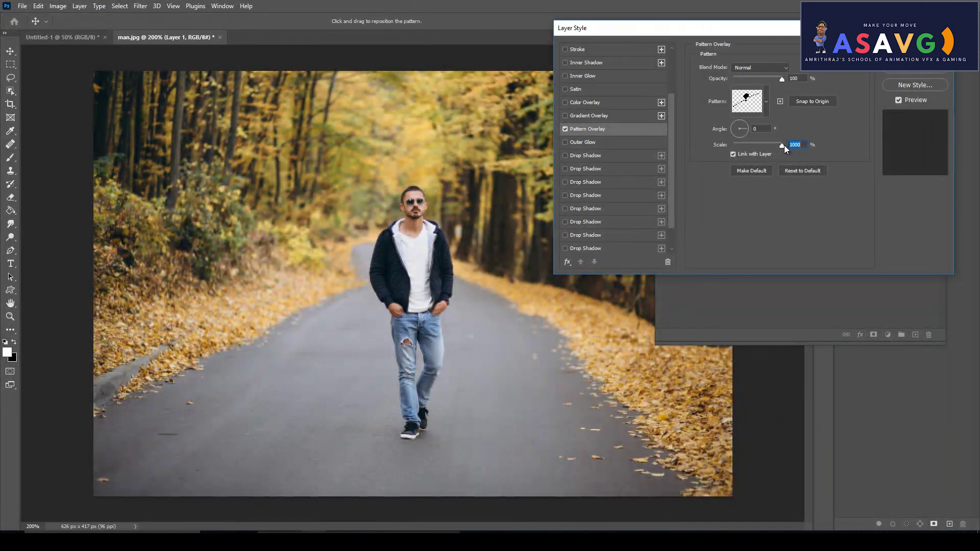
drag(784, 145, 740, 145)
drag(741, 146, 735, 146)
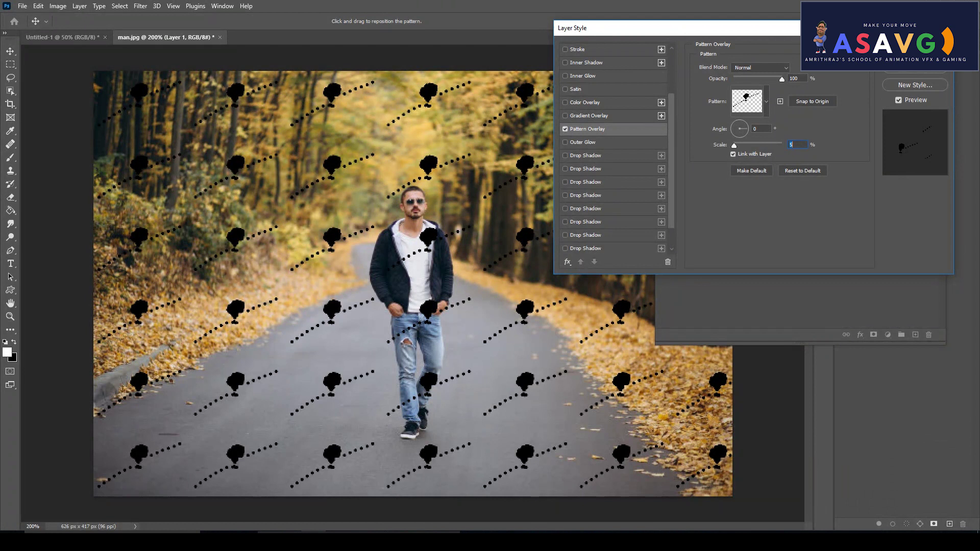
click(915, 50)
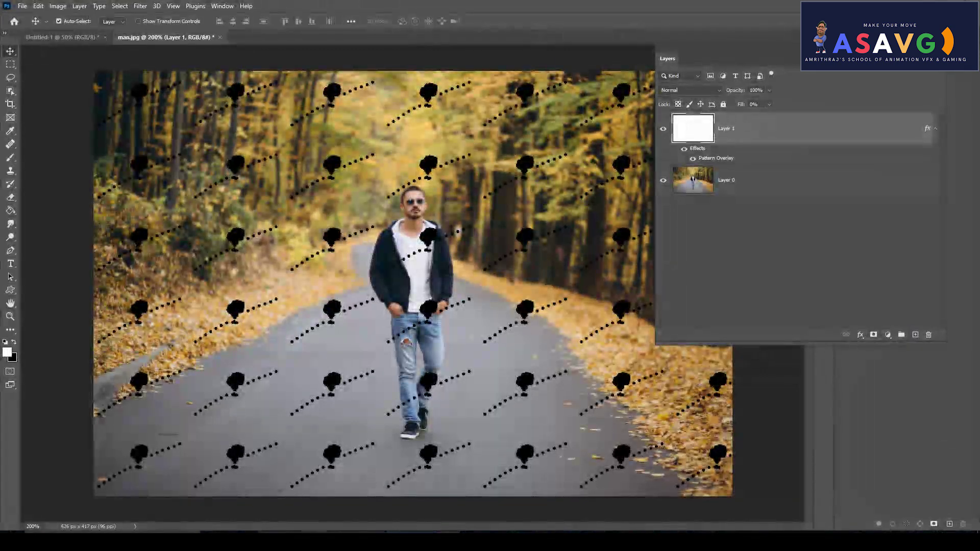
- Toggle the watermark layer's visibility off and on to compare the photo with and without the pattern
drag(814, 61, 880, 76)
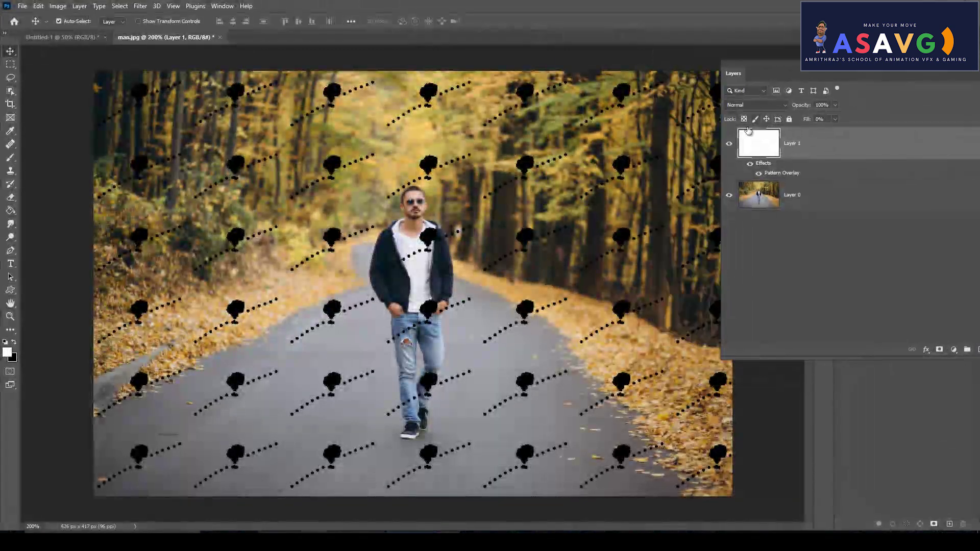
click(730, 143)
click(730, 143)
click(730, 143)
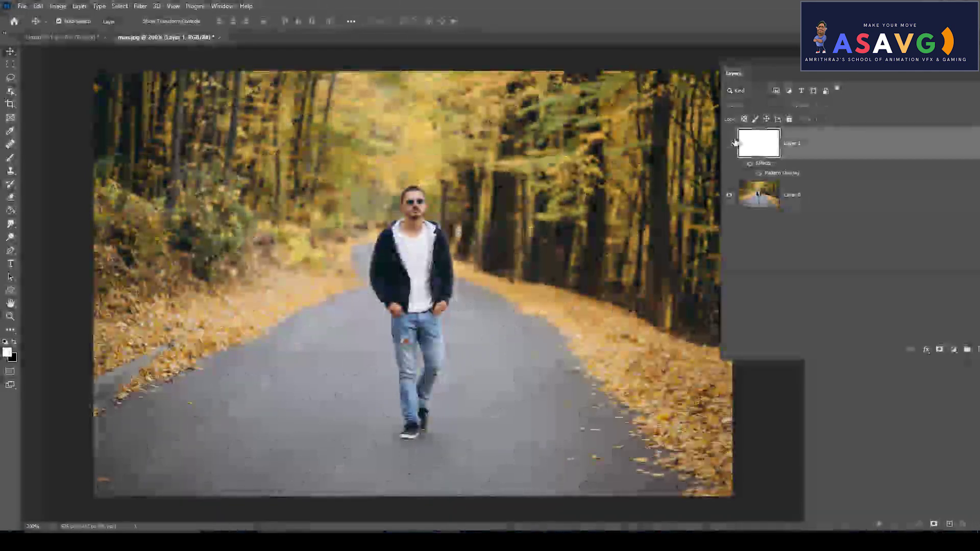
click(730, 143)
click(731, 143)
click(731, 143)
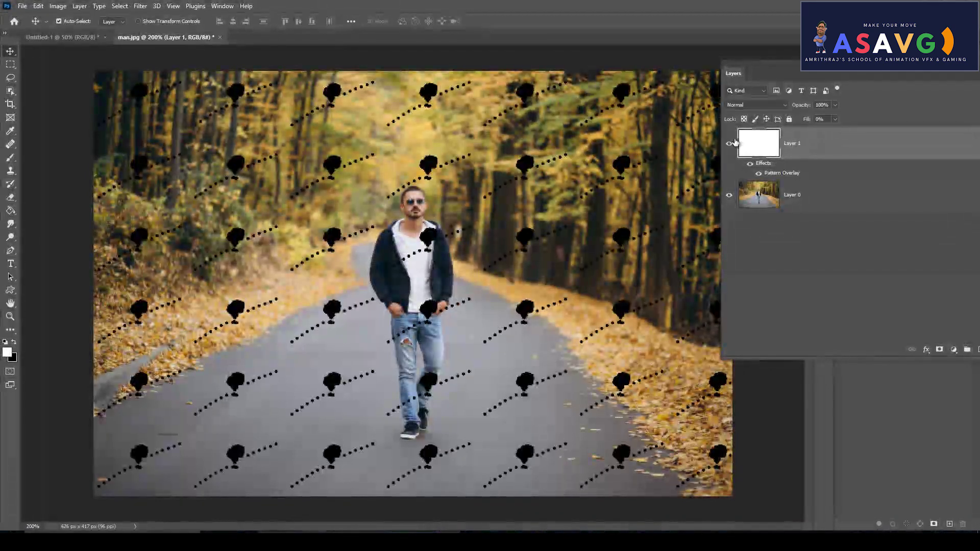